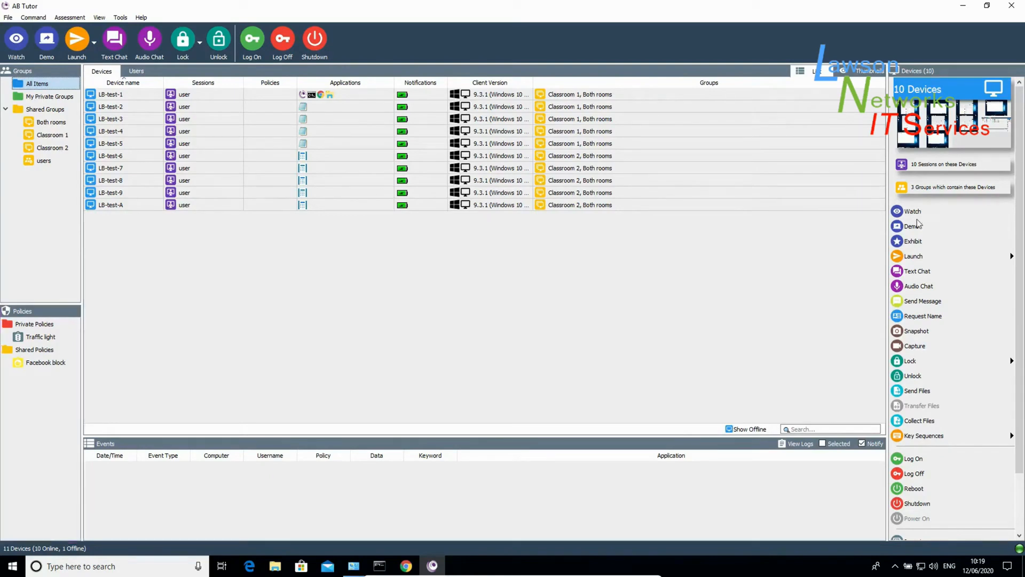
Step: Watch LB-test-2's screen, take shared control of the session, and move its Notepad window toward the middle of the desktop
click(337, 108)
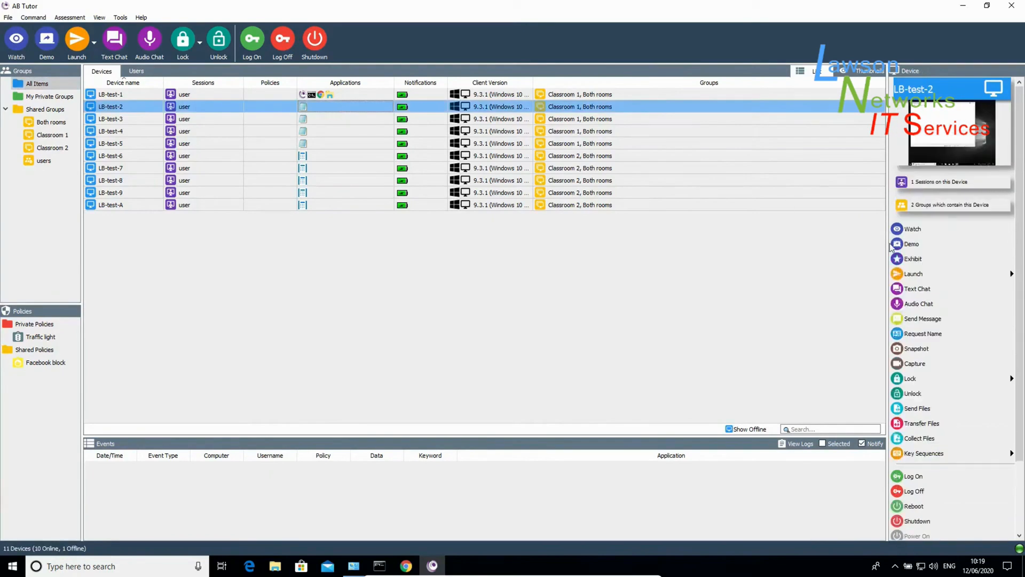
click(909, 225)
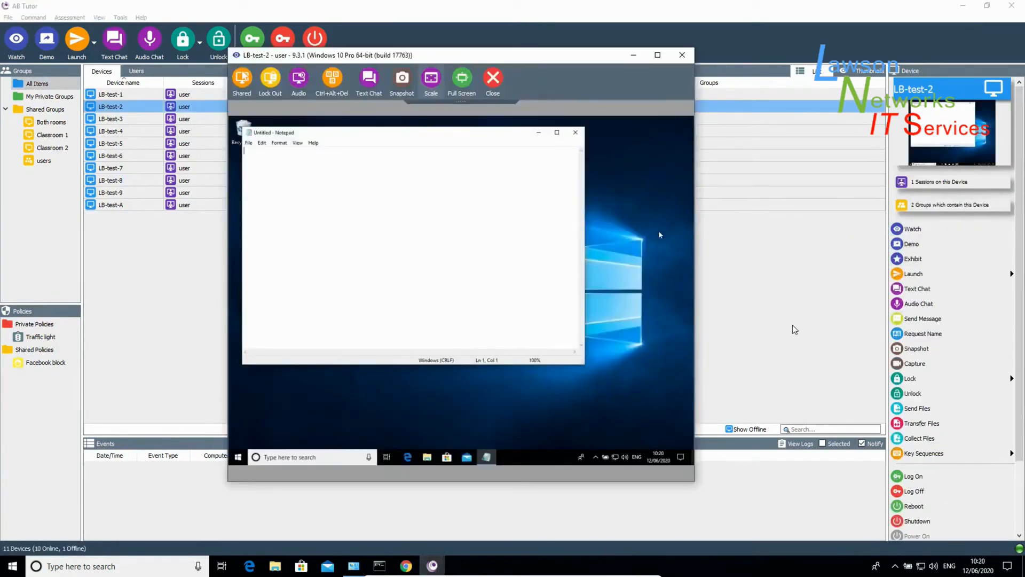
click(242, 78)
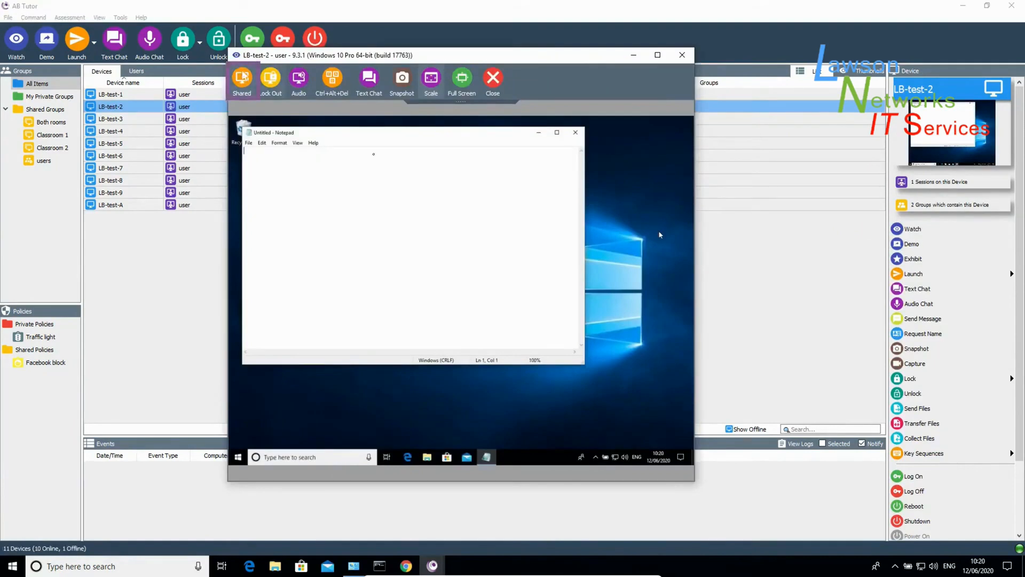
drag(373, 133, 438, 172)
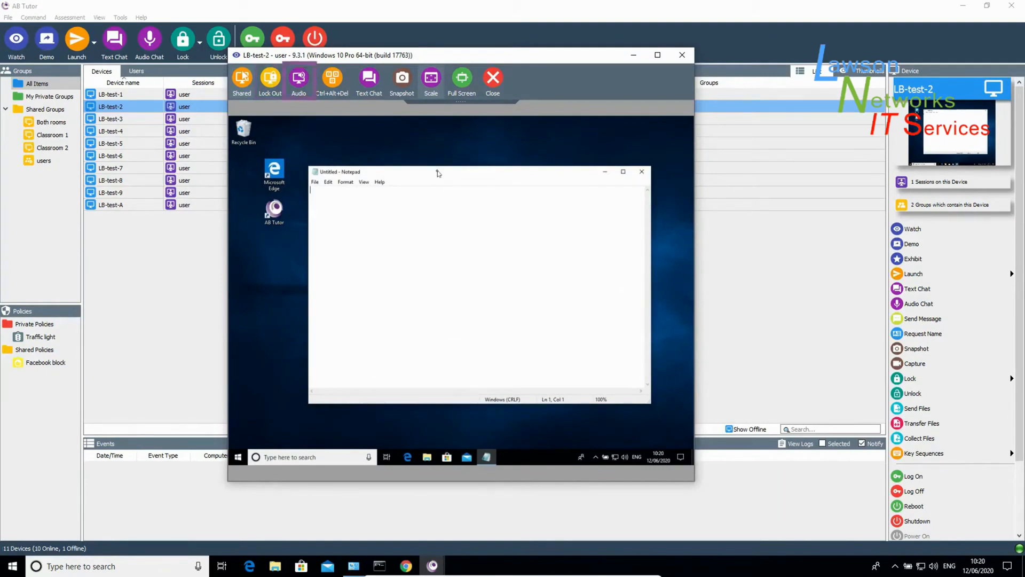
Step: Send the text chat message "What are you doing?" to LB-test-2 from the watch window and close the chat
click(368, 83)
text(What are you doing?)
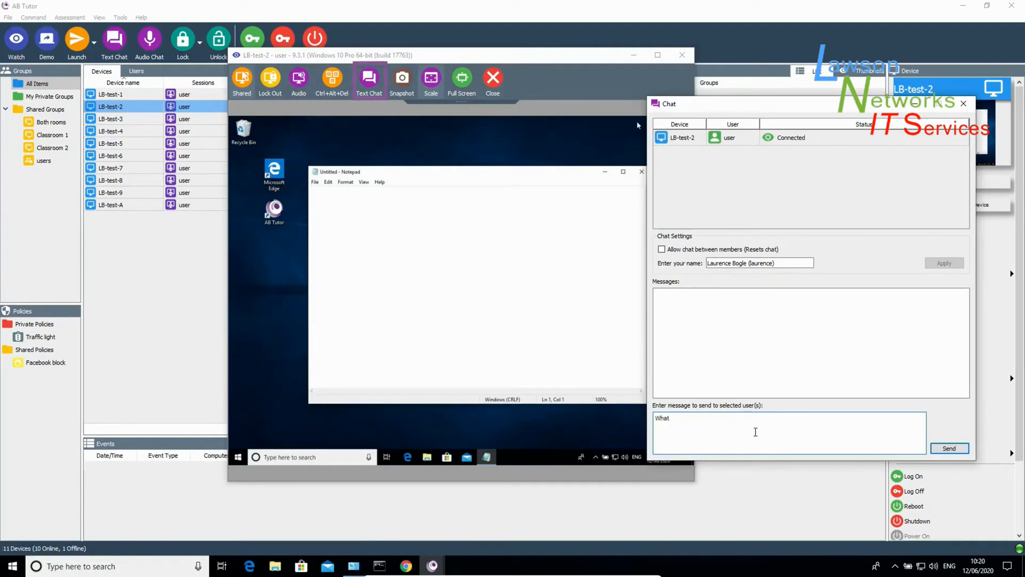
click(949, 448)
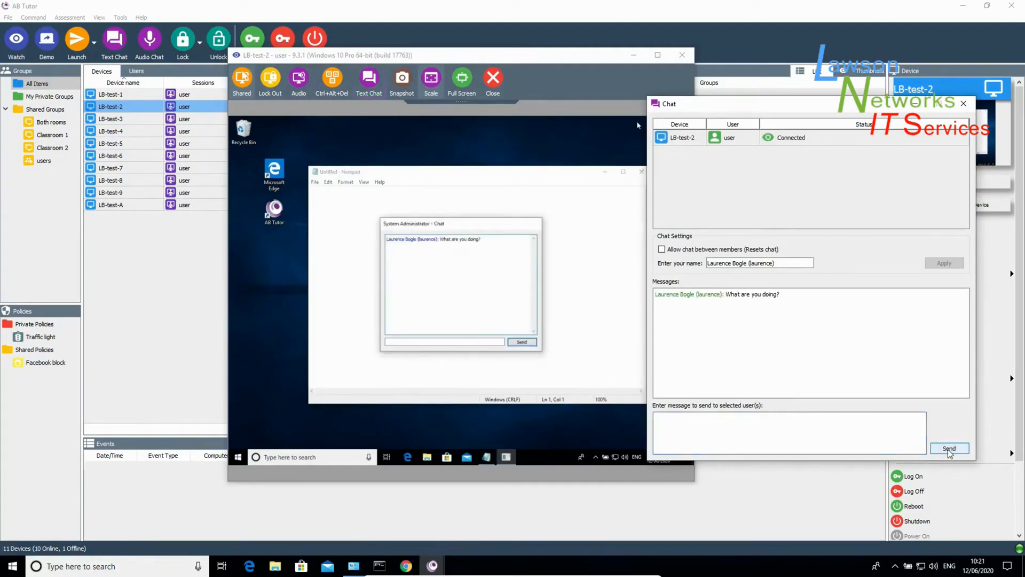
click(963, 103)
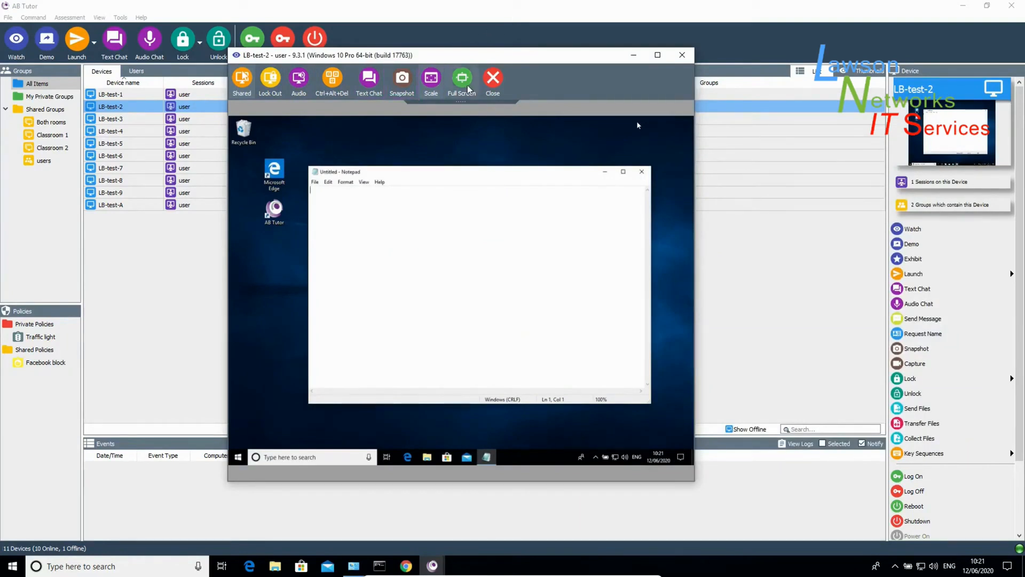
Step: Try the scaled and full-screen views of LB-test-2's screen, return to windowed view, and close the watch window
click(431, 86)
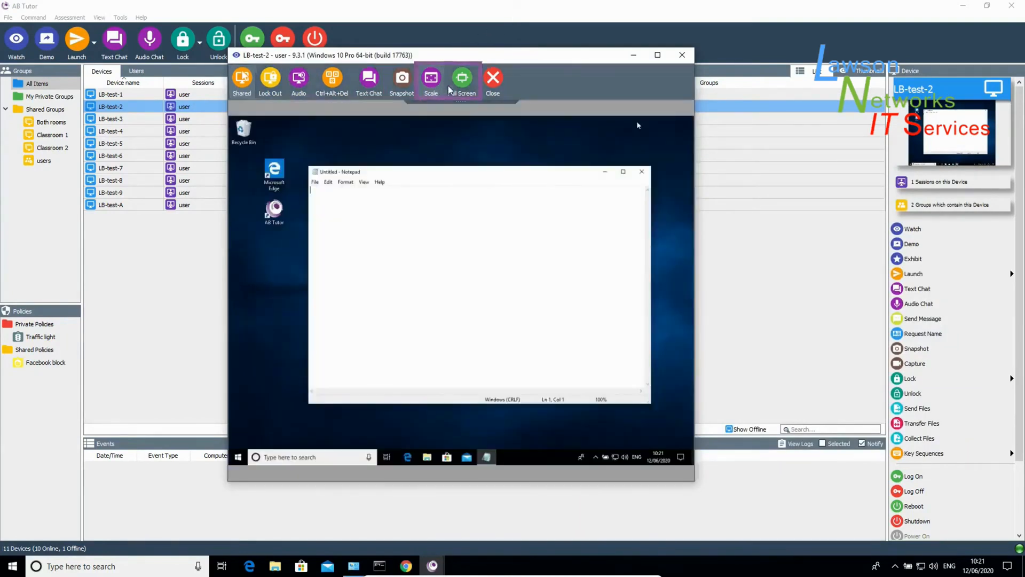
click(462, 83)
click(238, 26)
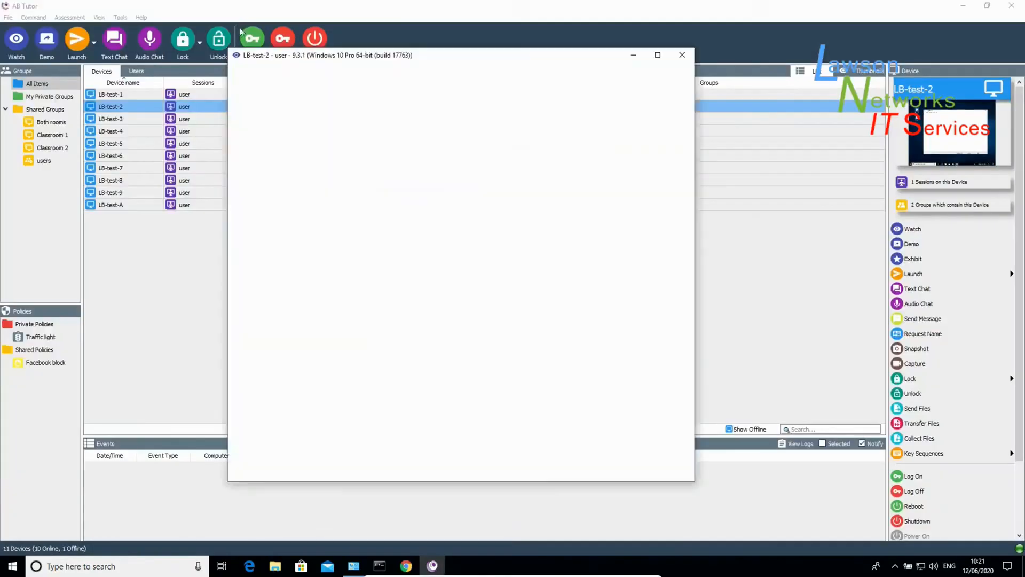
click(491, 86)
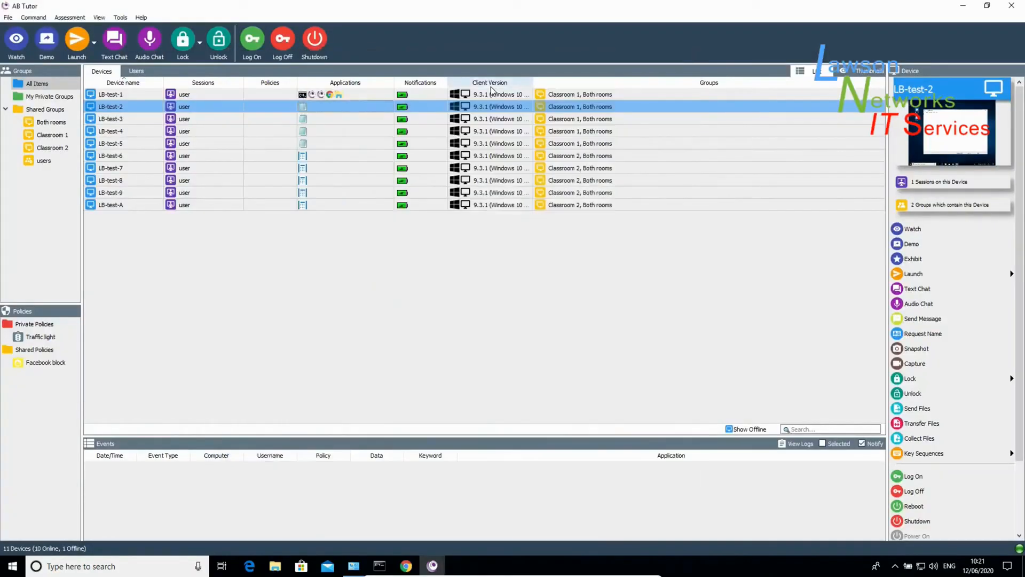
Step: Run a windowed demo to LB-test-3 that captures all monitors, and stop it
click(916, 242)
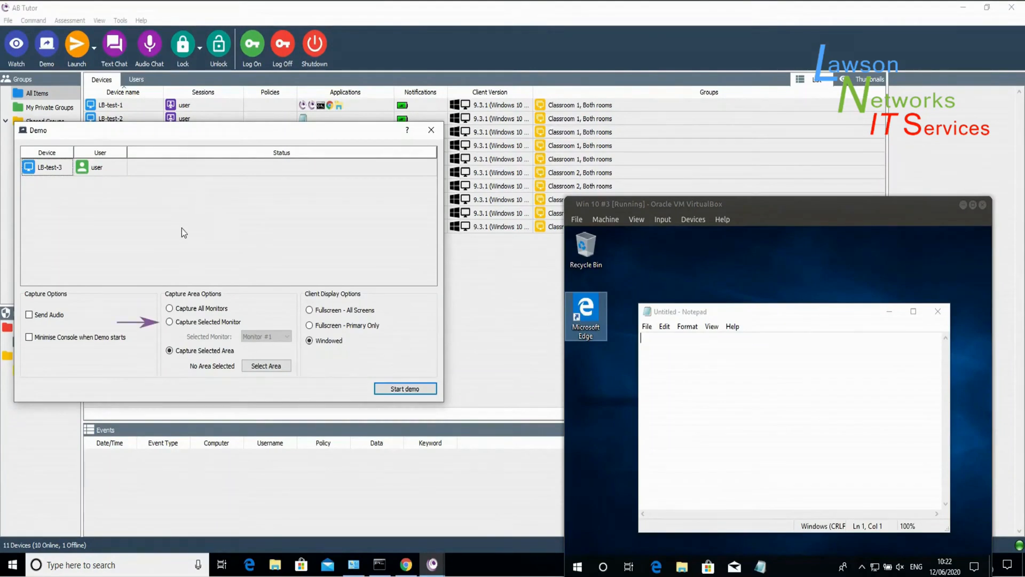
click(170, 309)
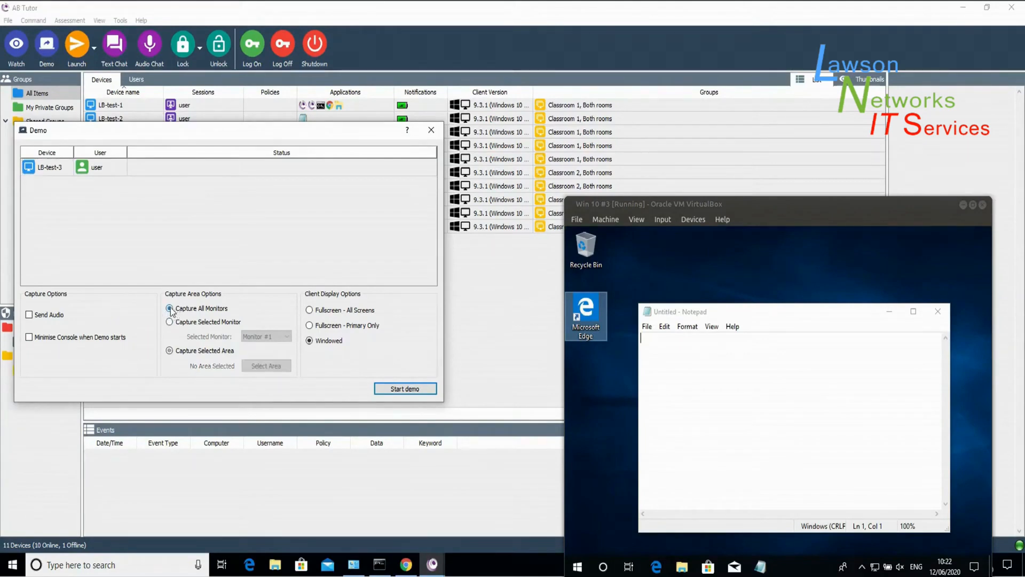
click(403, 389)
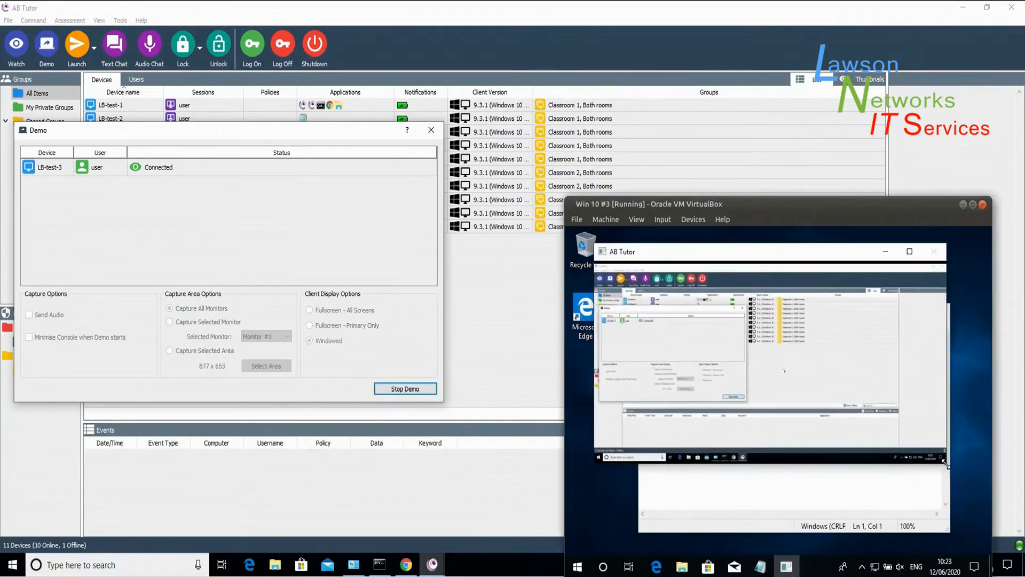
click(390, 390)
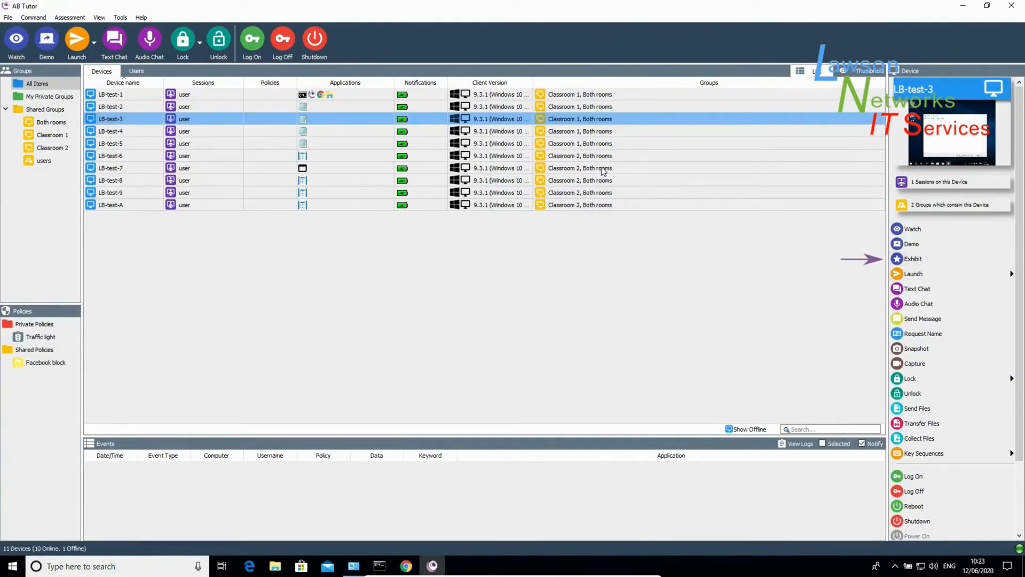
Step: Review the Exhibit setup for all listed devices, including the choice of exhibit source, and close it without starting
key(ctrl+a)
click(914, 241)
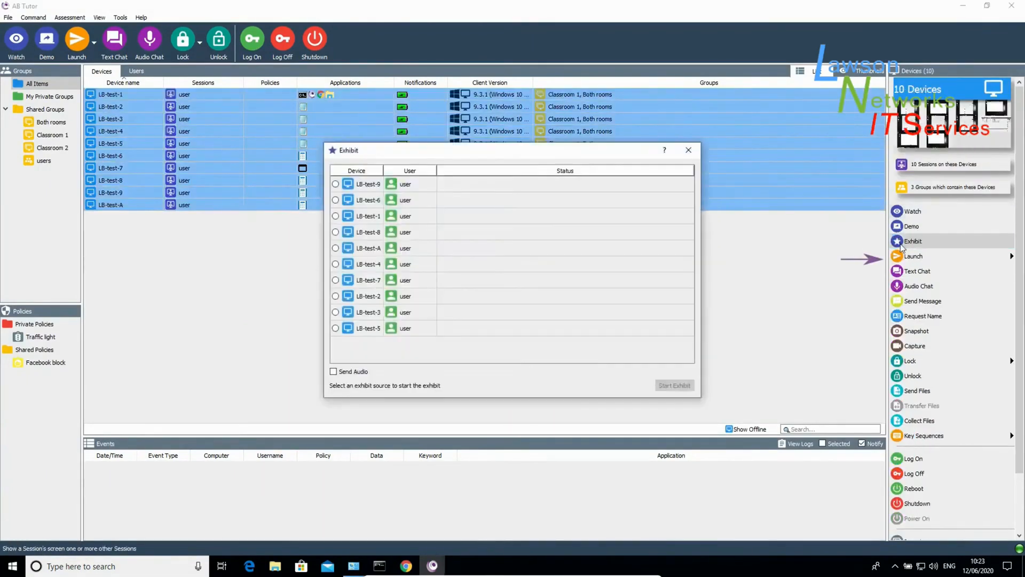
click(335, 216)
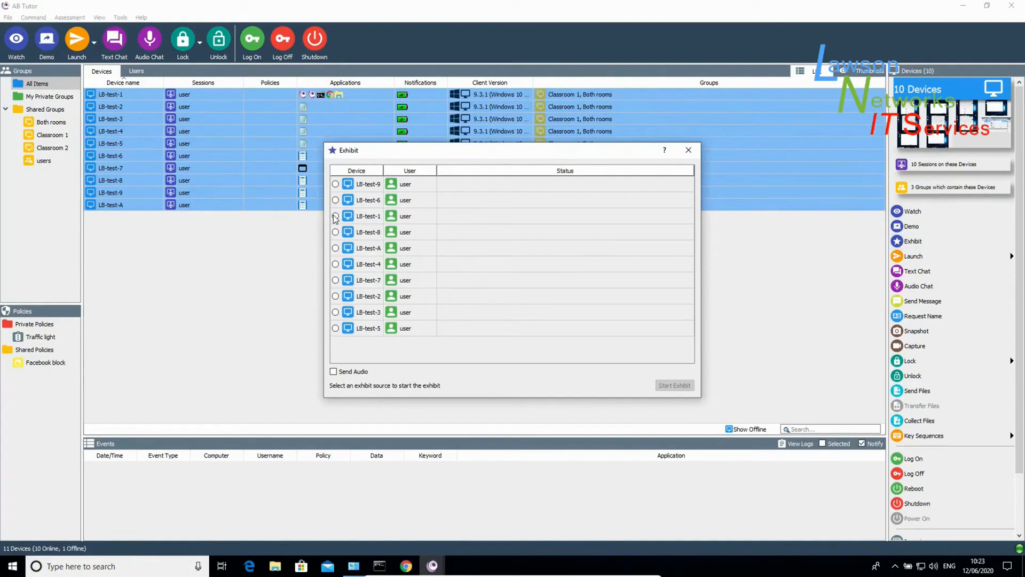
click(688, 150)
click(943, 272)
key(Escape)
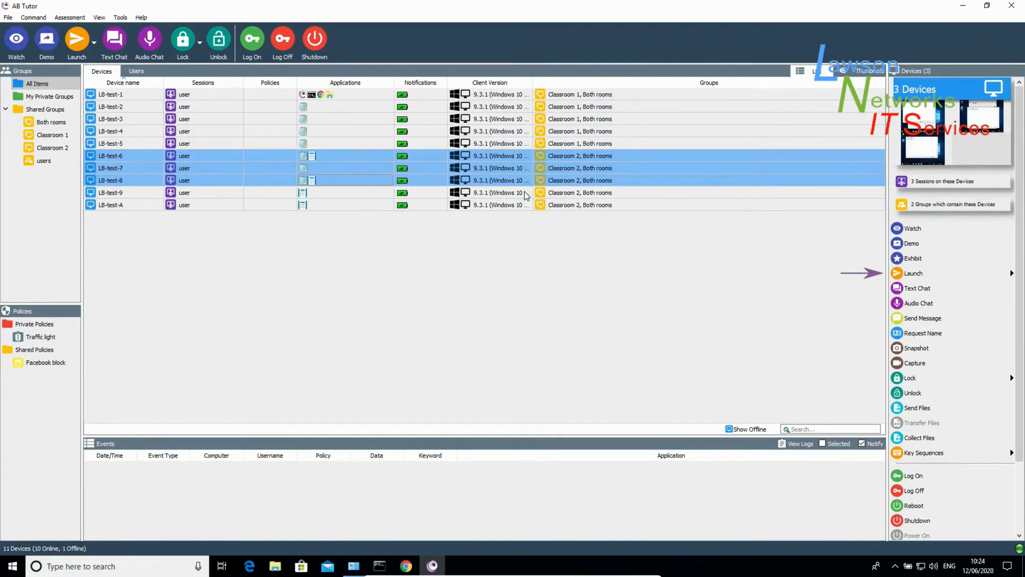
click(913, 272)
text(http://www.wikipedia.org)
key(Return)
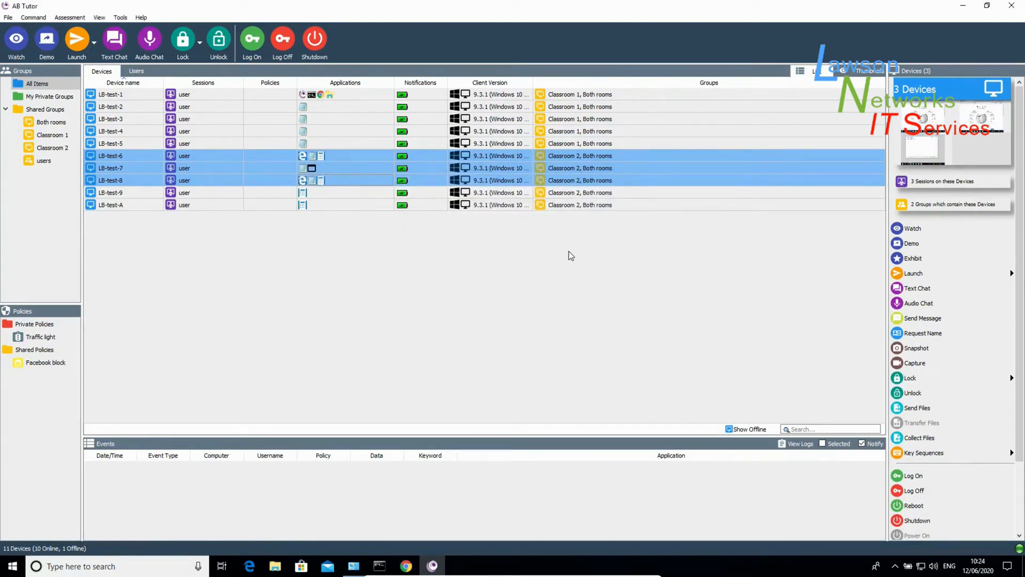
Step: Close the applications matching *notepad* on LB-test-6, LB-test-7 and LB-test-8
click(1011, 273)
click(990, 285)
text(*notepad*)
key(Return)
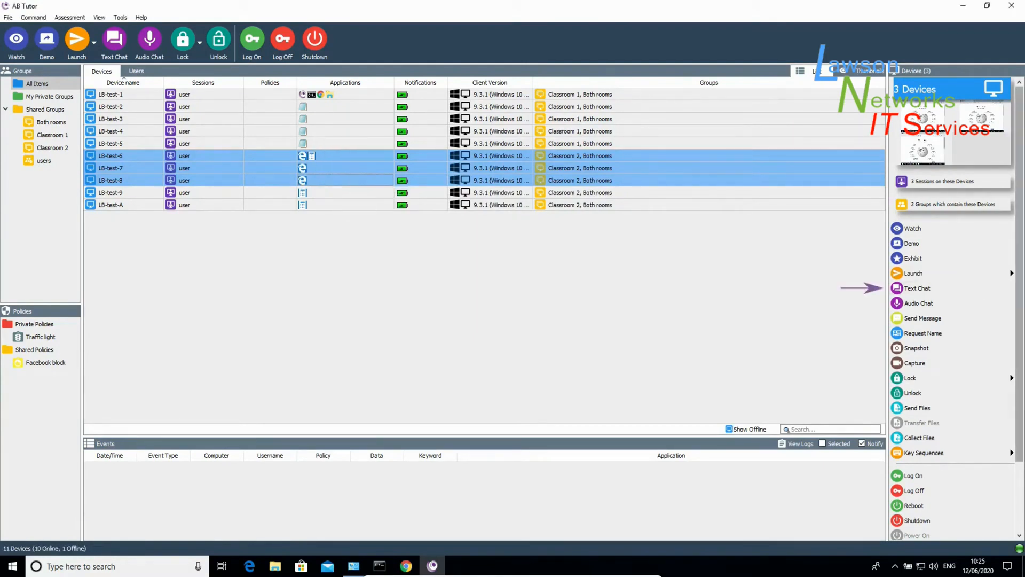
Step: View the text chat and audio chat rooms for LB-test-6, LB-test-7 and LB-test-8, closing each without sending or broadcasting
click(918, 289)
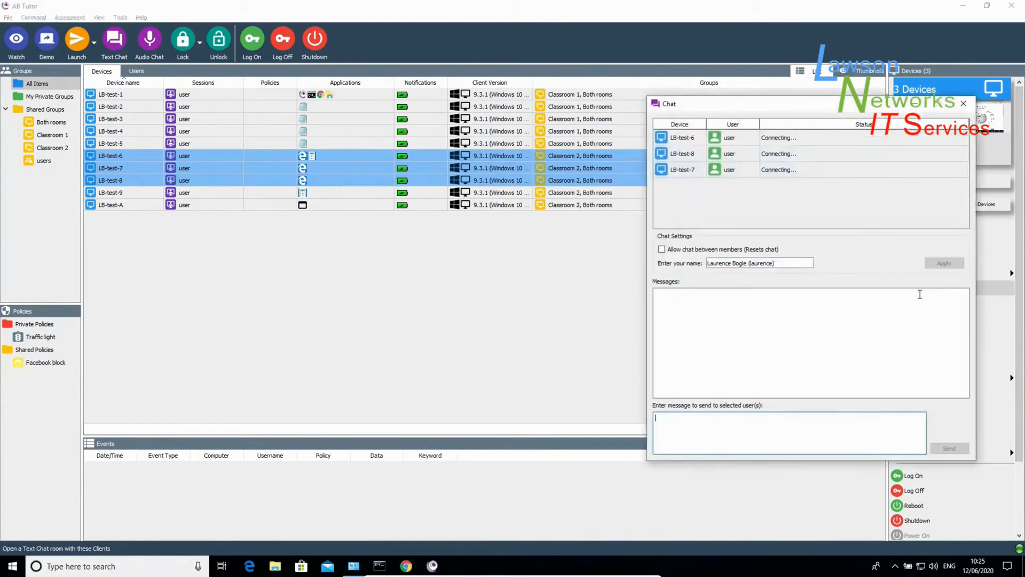
drag(845, 105, 502, 116)
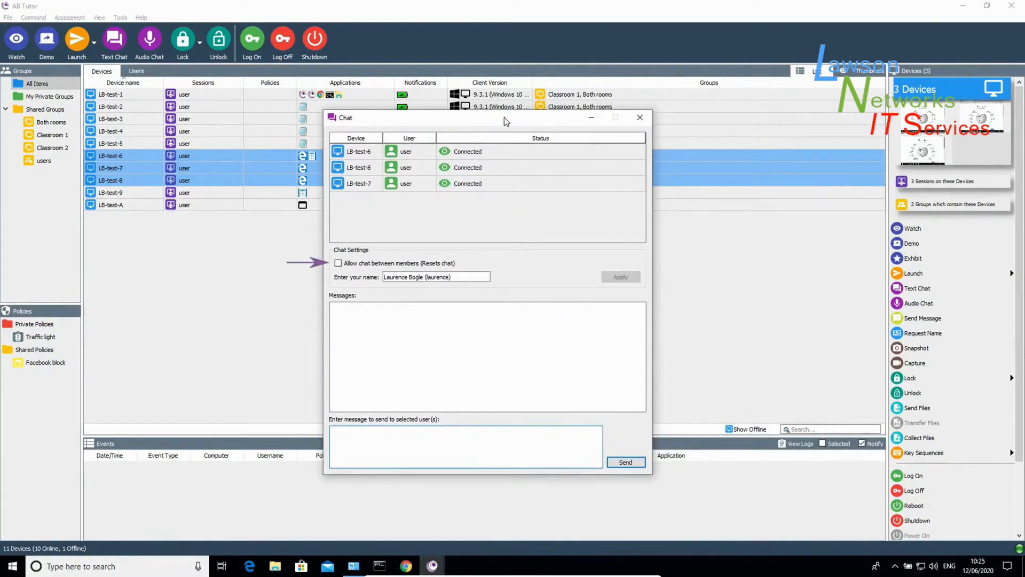
click(640, 118)
click(922, 303)
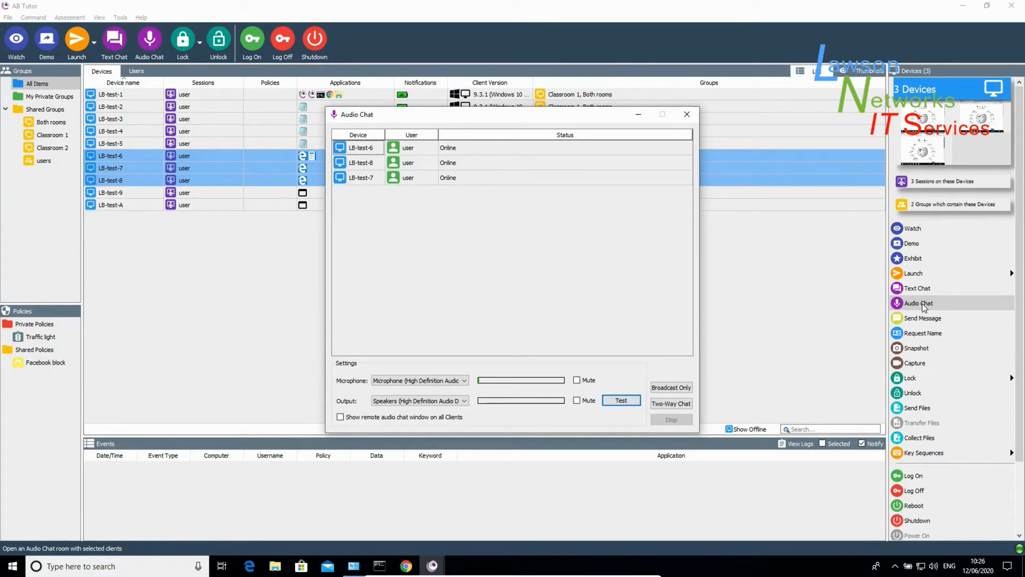
click(687, 114)
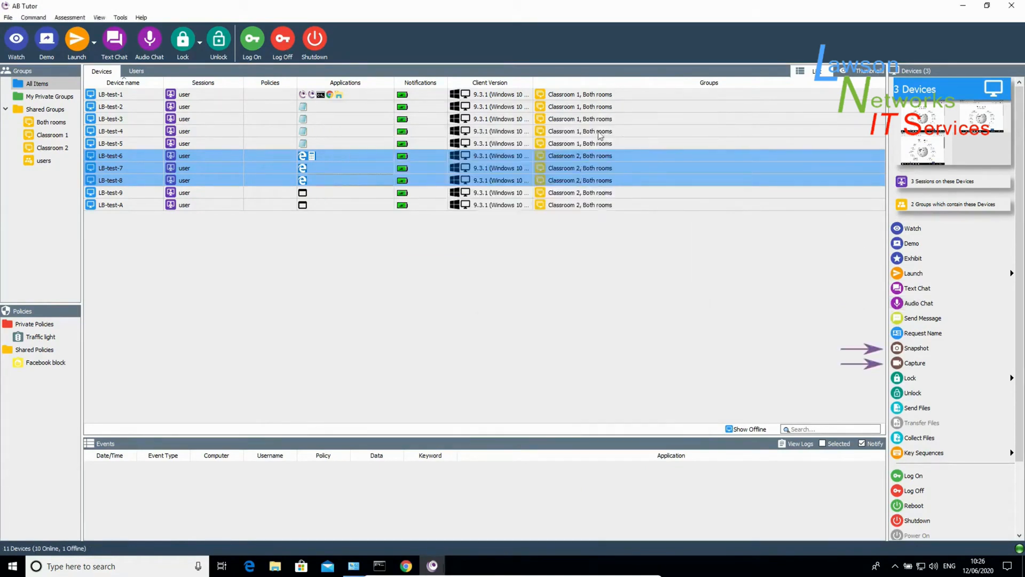
Step: Take a snapshot of LB-test-2 and start a screen capture at 1 frame per sec with a 5-minute maximum capture time
click(610, 107)
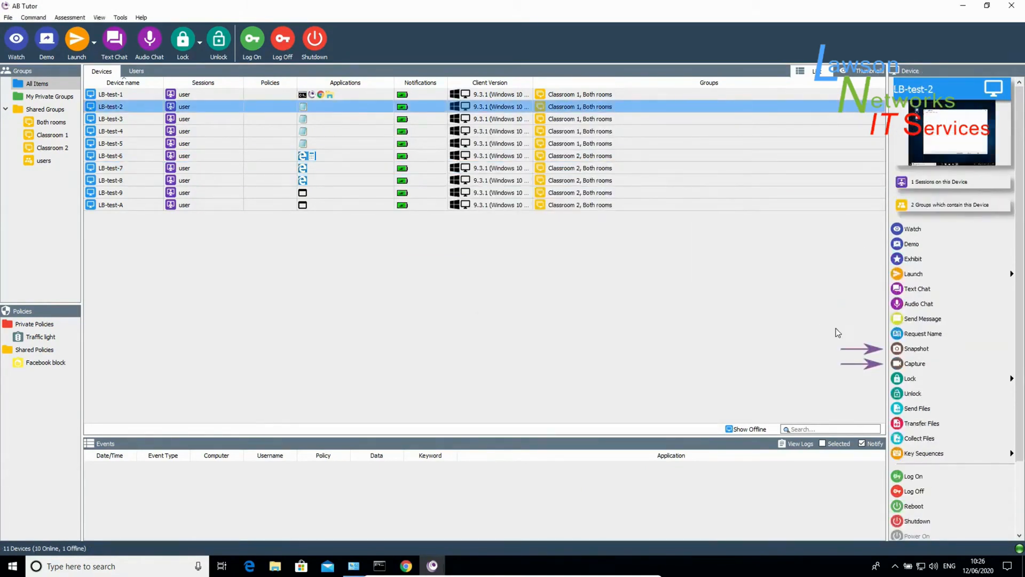
click(916, 349)
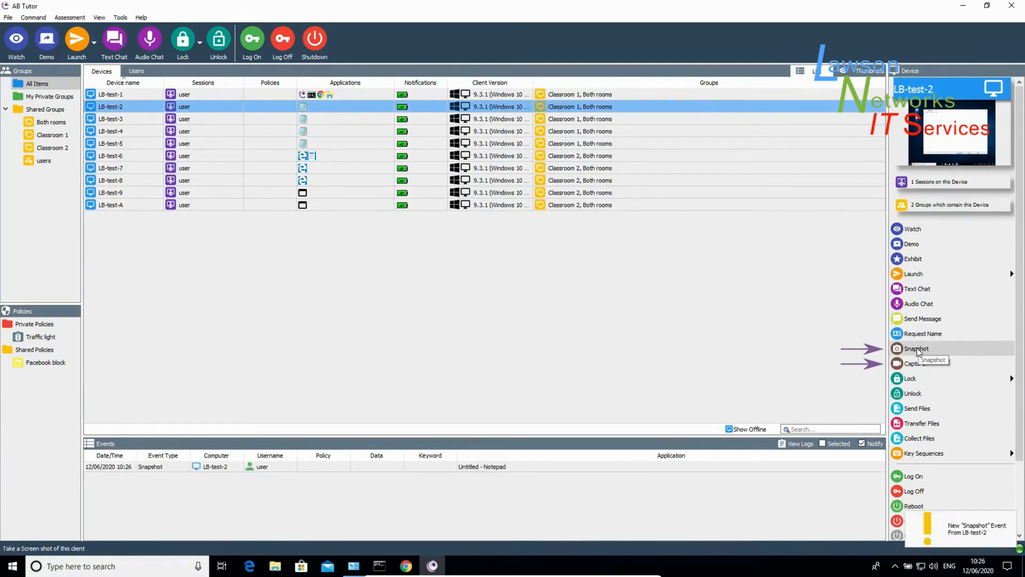
click(916, 363)
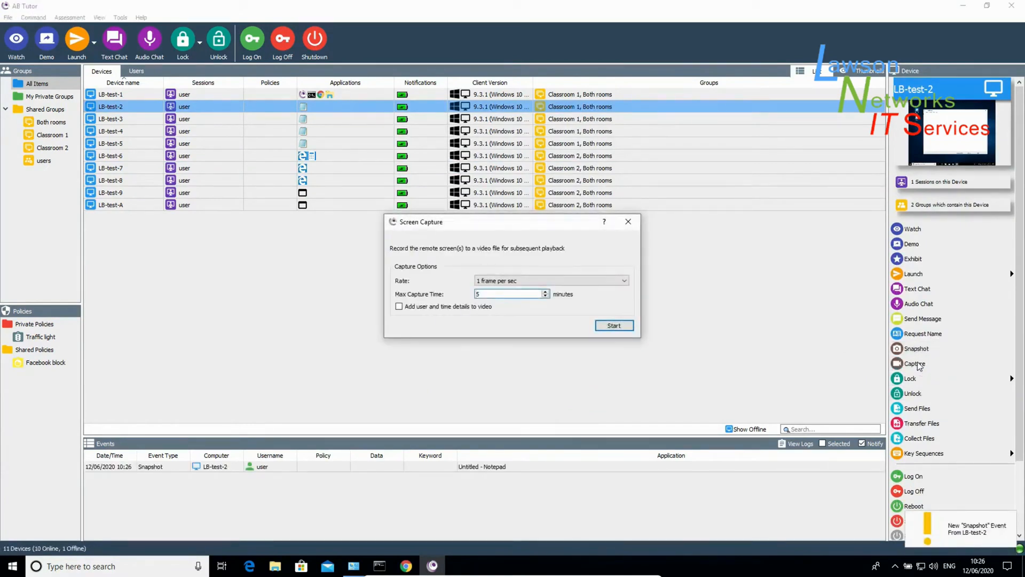
click(614, 325)
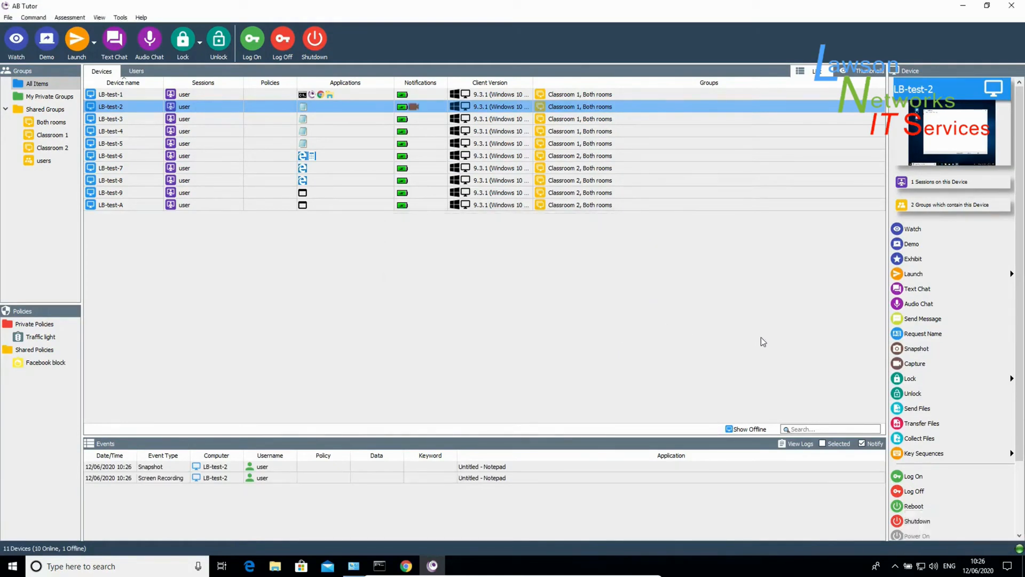
Step: Lock LB-test-2 and review the custom lock message options, ticking Make this my default and closing the editor without saving
click(924, 377)
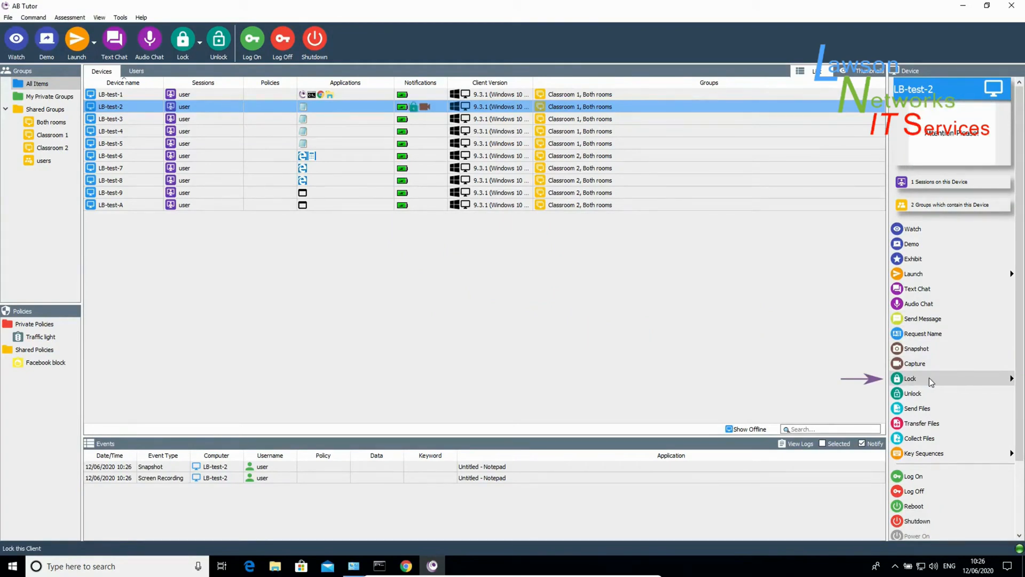
click(1012, 379)
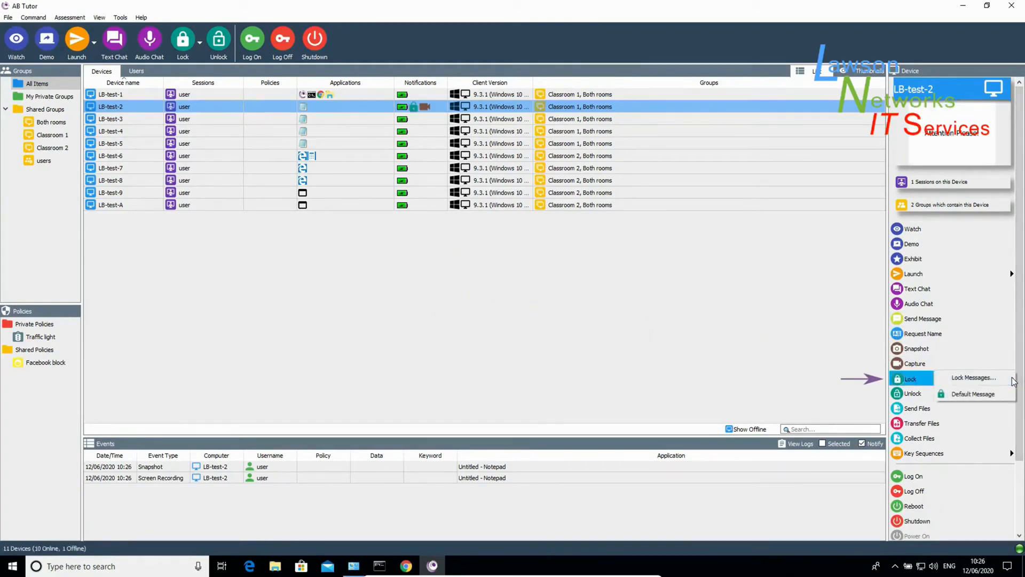
click(1006, 377)
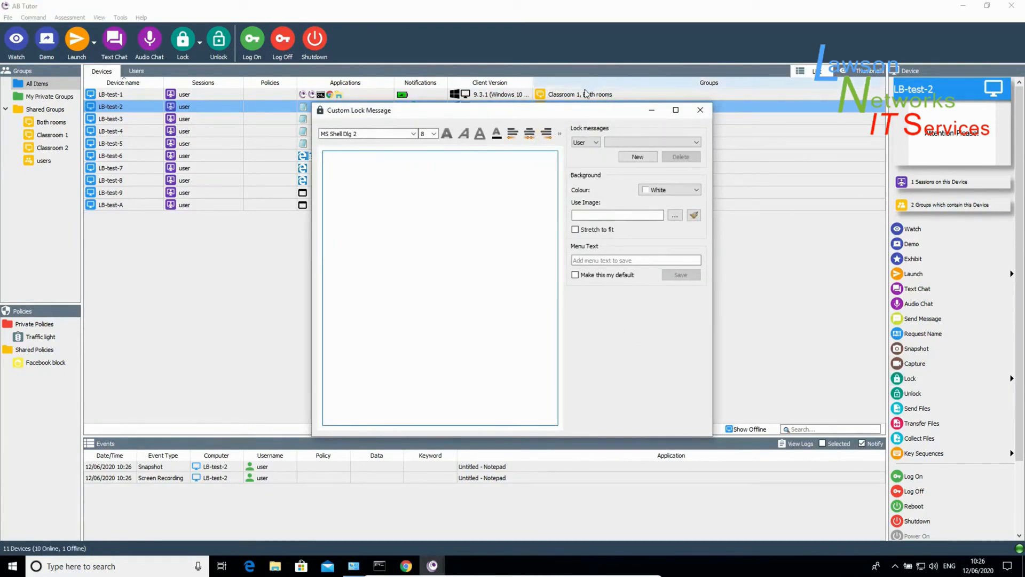
click(588, 144)
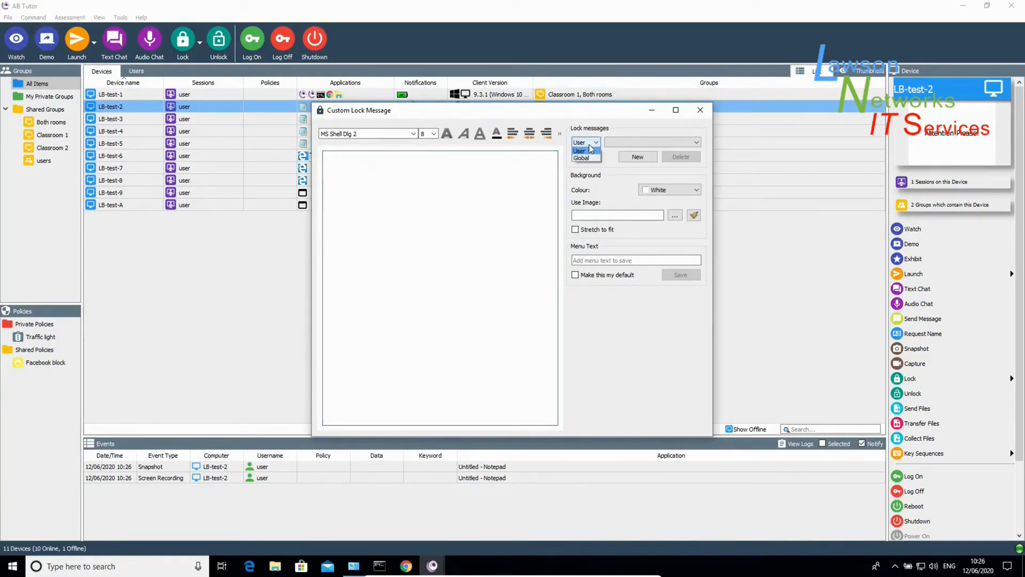
click(606, 275)
click(607, 274)
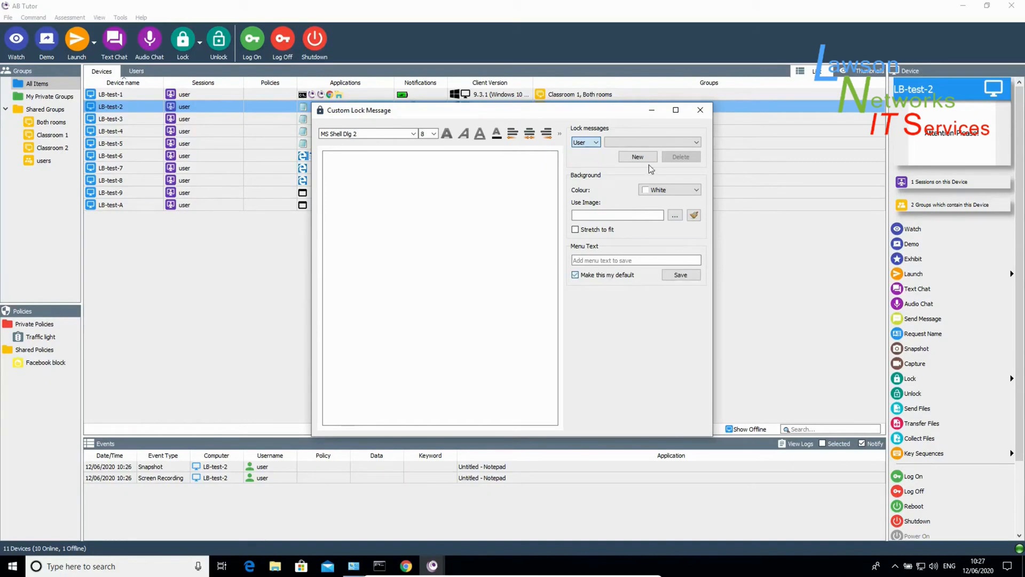
click(706, 113)
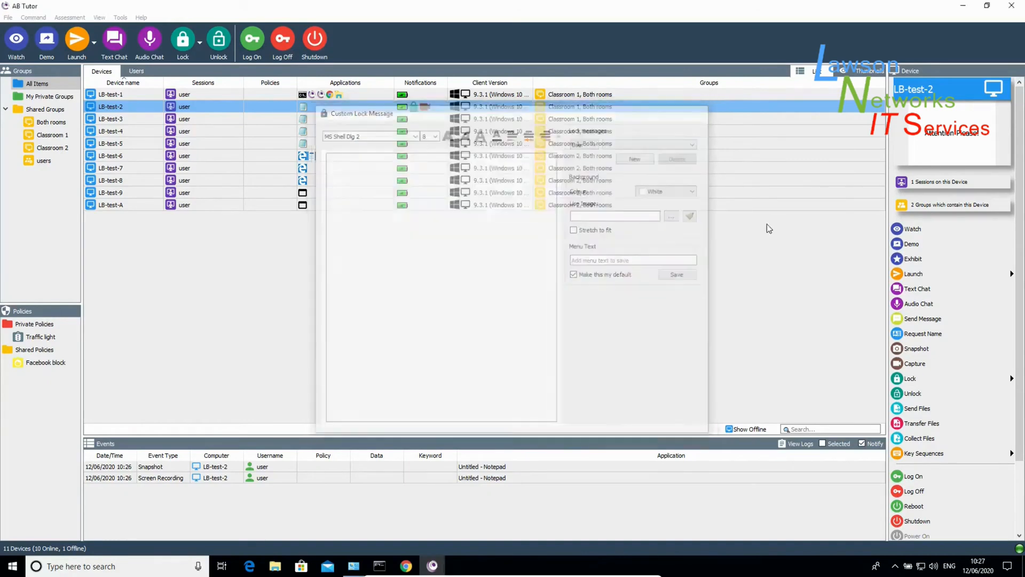
Step: Send Test document.txt from the local documents folder to LB-test-2, editing its destination folder
click(929, 408)
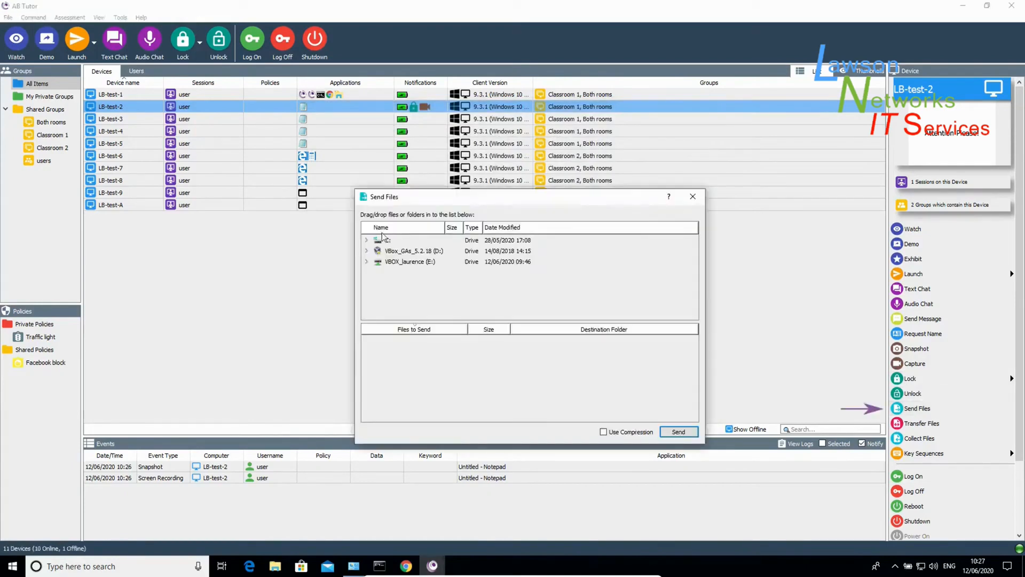
scroll(389, 297, down, 1)
click(388, 294)
scroll(420, 284, down, 2)
click(399, 293)
scroll(427, 293, down, 2)
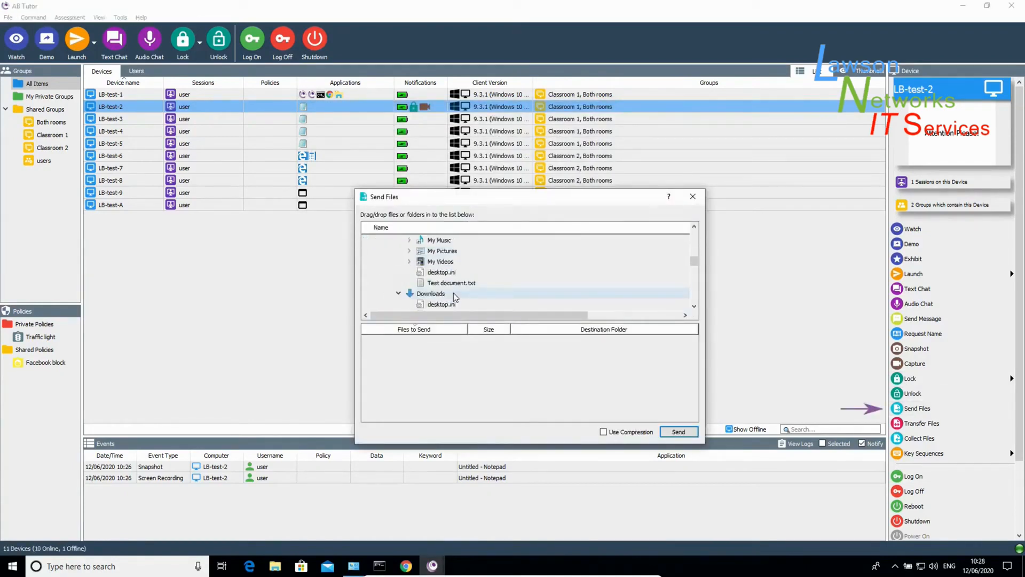
drag(451, 283, 513, 363)
double_click(553, 343)
drag(507, 325, 294, 327)
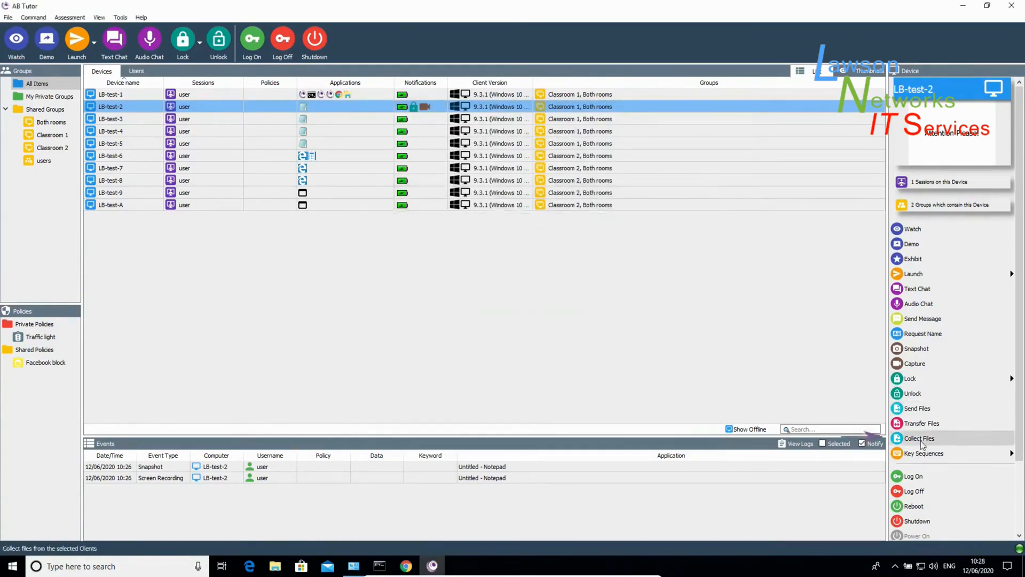
Step: Collect *.* files from LB-test-2's %mydocuments% folder into %desktop%, leaving desktop.ini out
click(919, 438)
key(Tab)
text(%mydocuments%)
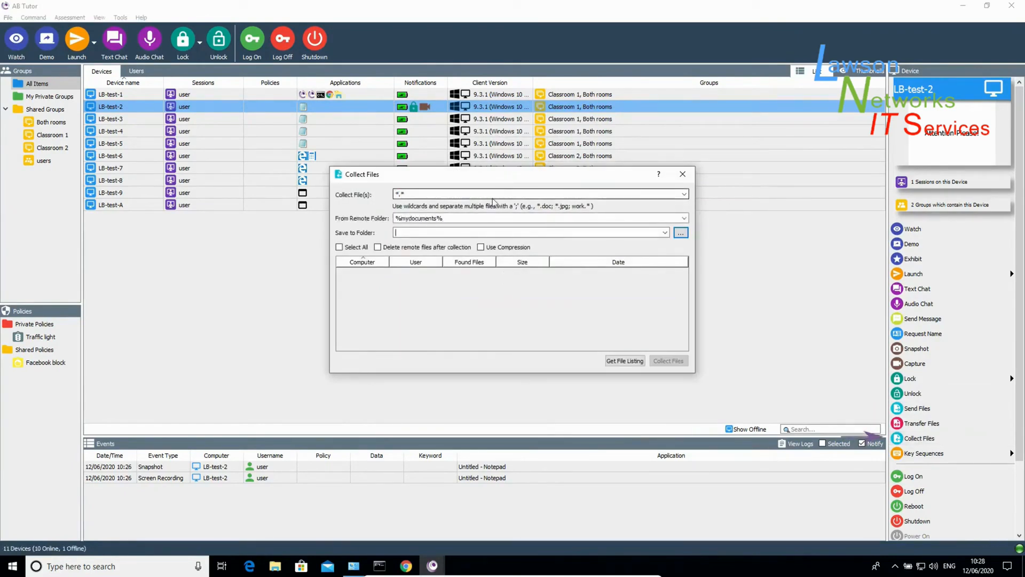
key(Tab)
text(%desktop%)
click(625, 360)
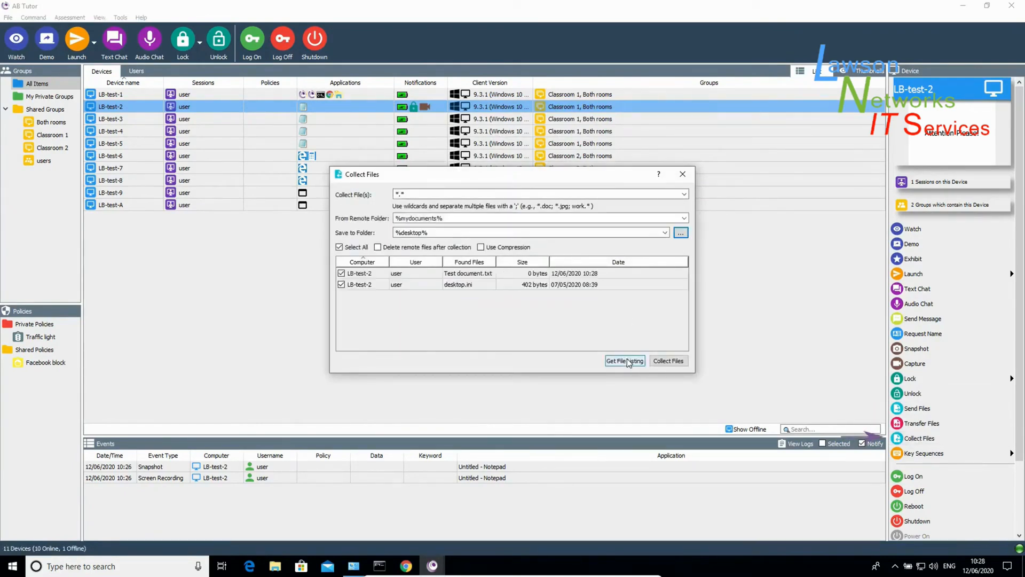
click(341, 284)
click(363, 194)
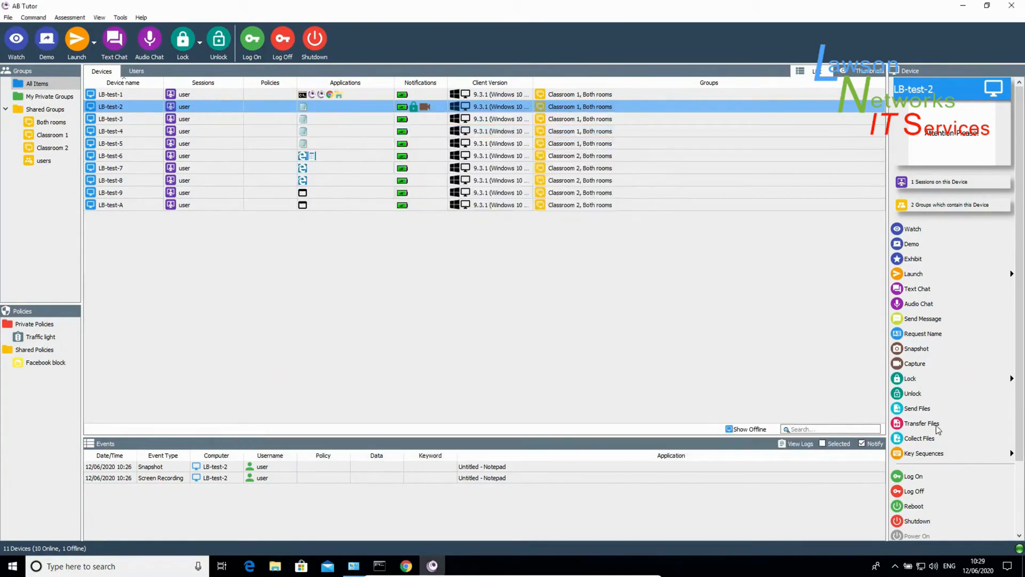
Step: Browse the Program Files folders of the local machine and LB-test-2 for file transfer, and close without transferring anything
click(929, 422)
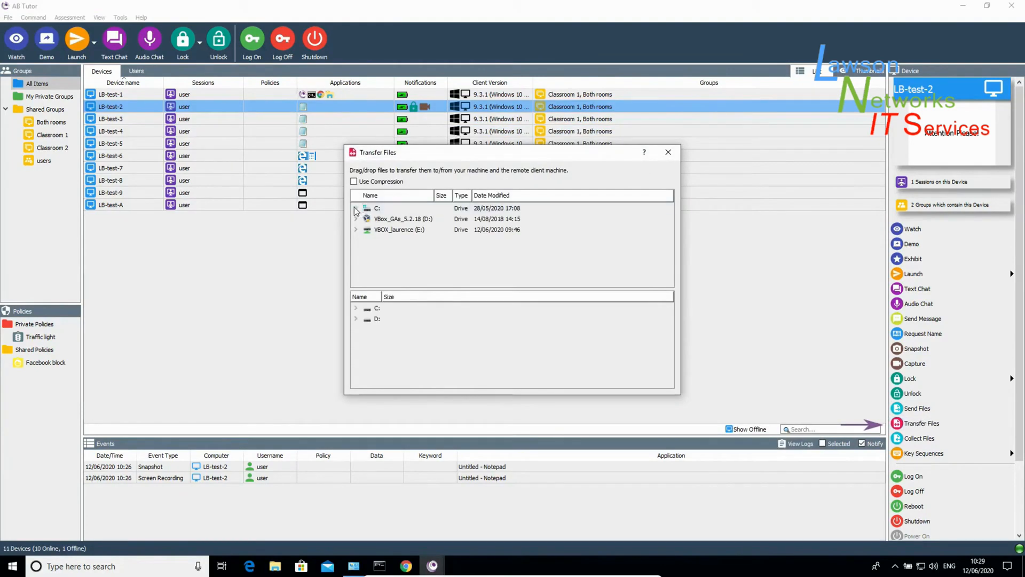
click(367, 350)
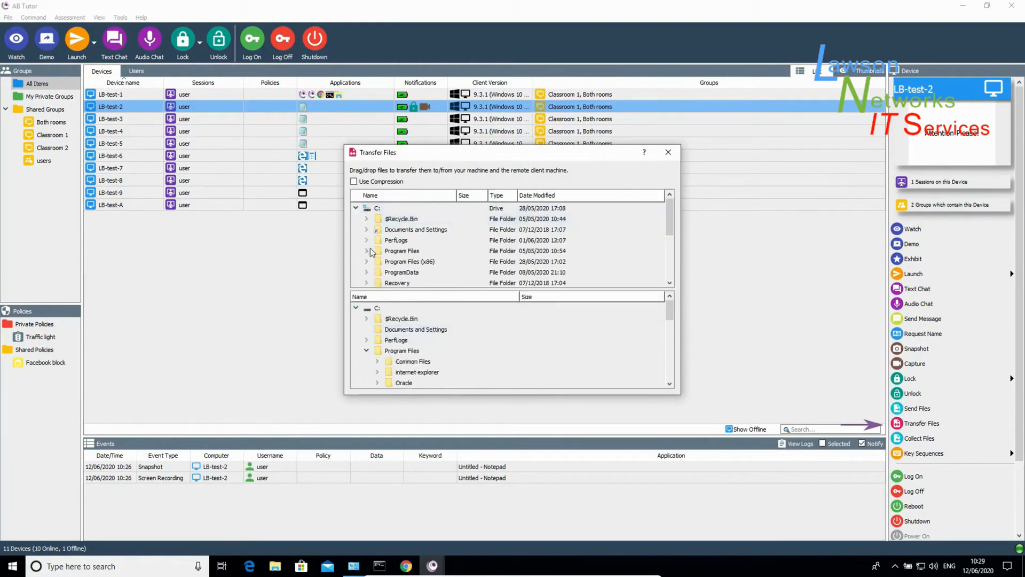
click(367, 250)
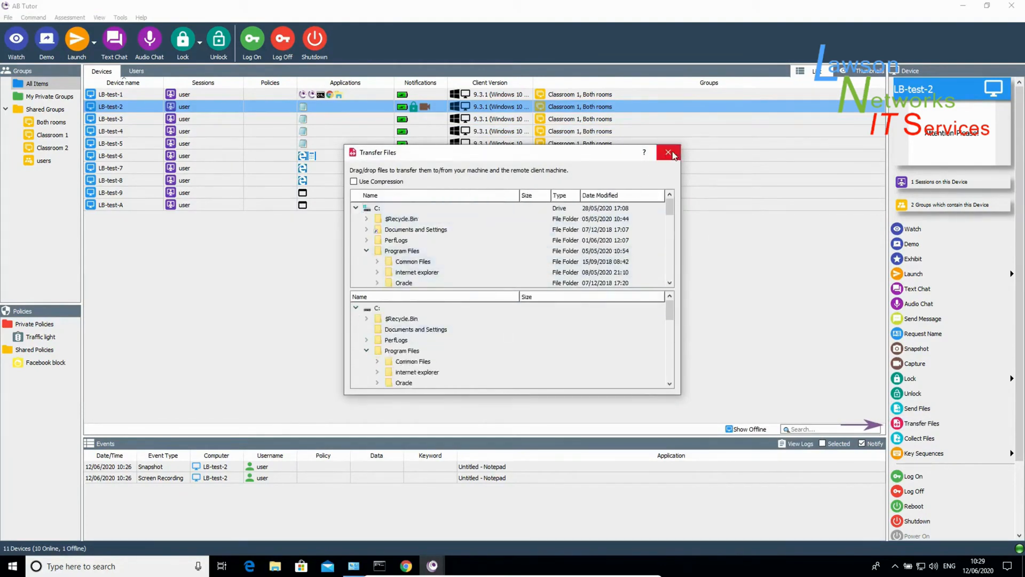
click(668, 153)
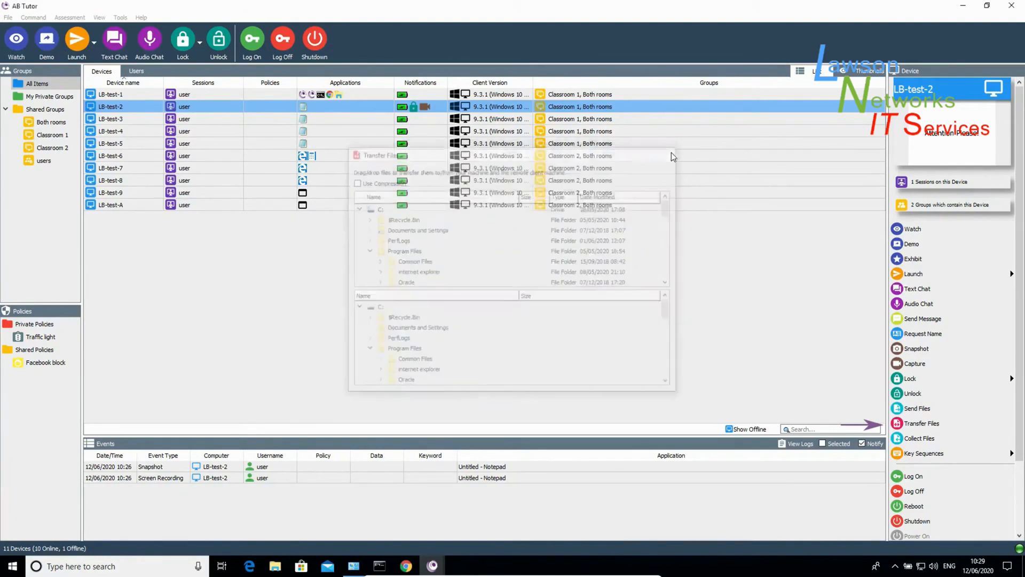
Step: Create a <Ctrl+S> key sequence in the Send Key Sequence Manager
click(1009, 459)
click(1000, 453)
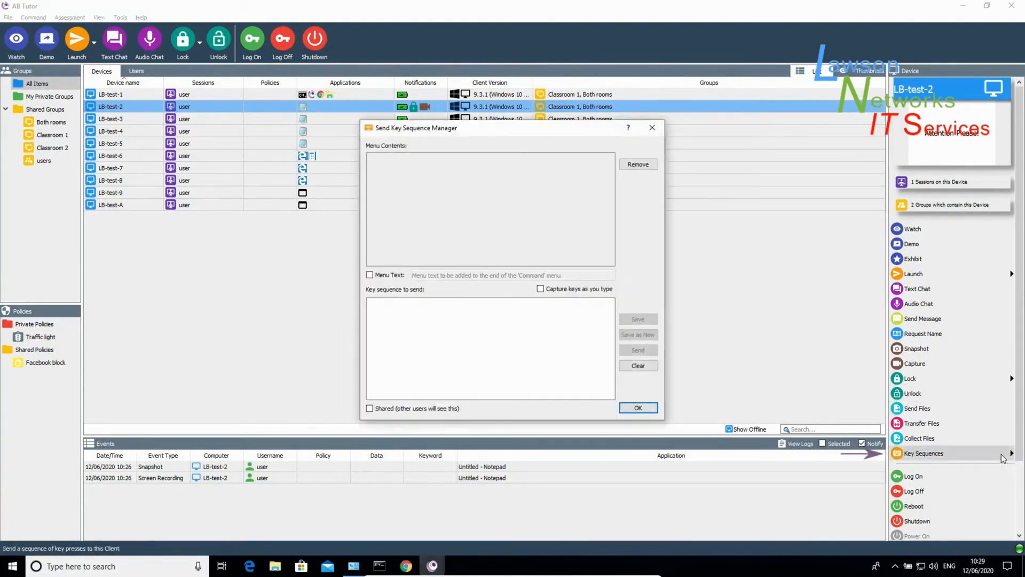
click(546, 323)
key(ctrl+s)
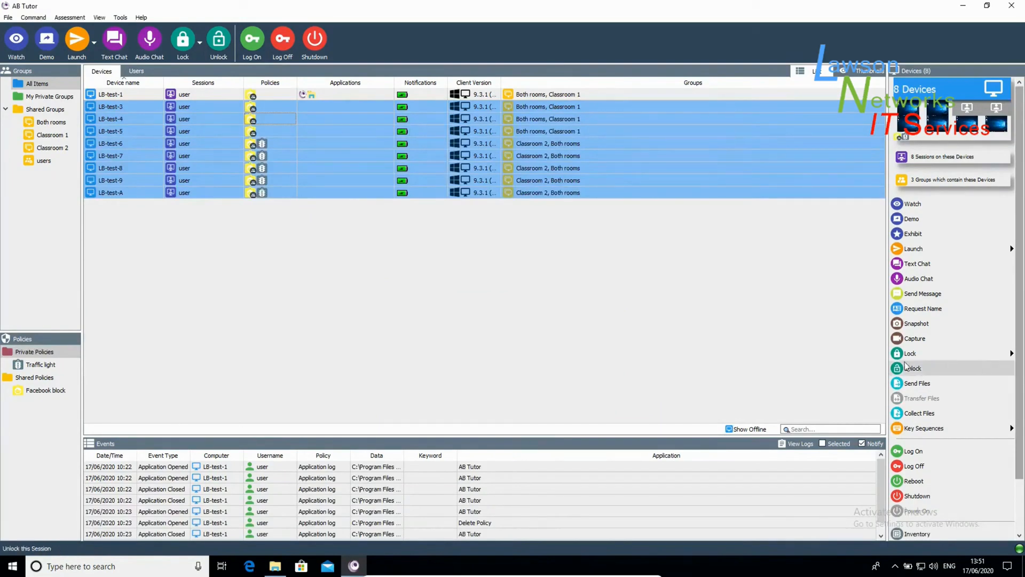
Step: Send Exam.txt to the eight selected devices, confirming its destination folder on the remote machines
click(915, 381)
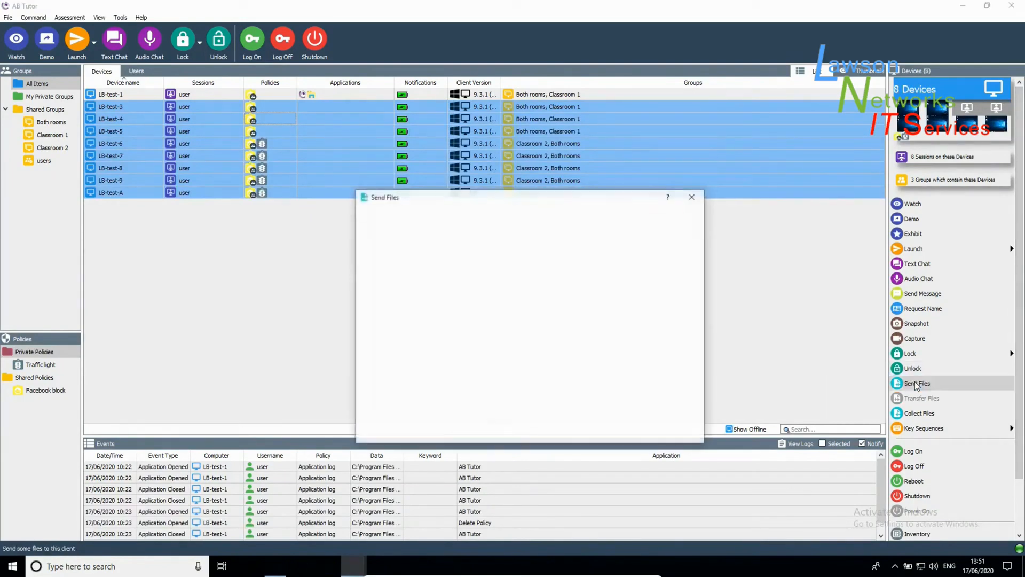
drag(439, 250, 552, 346)
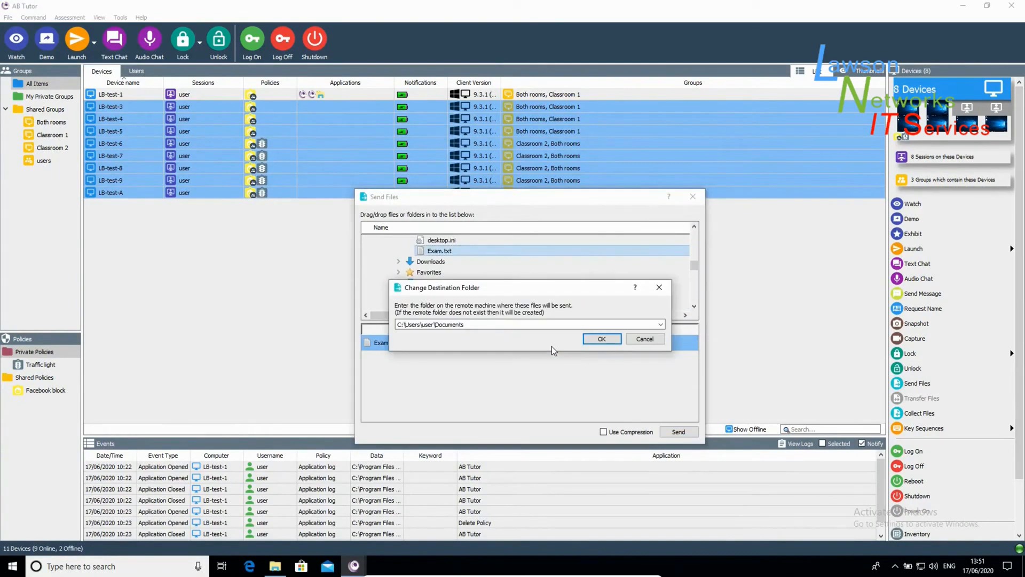
click(591, 337)
click(678, 431)
Step: Launch Exam.txt on the eight selected devices
click(929, 249)
text(Notepad Exam.txt)
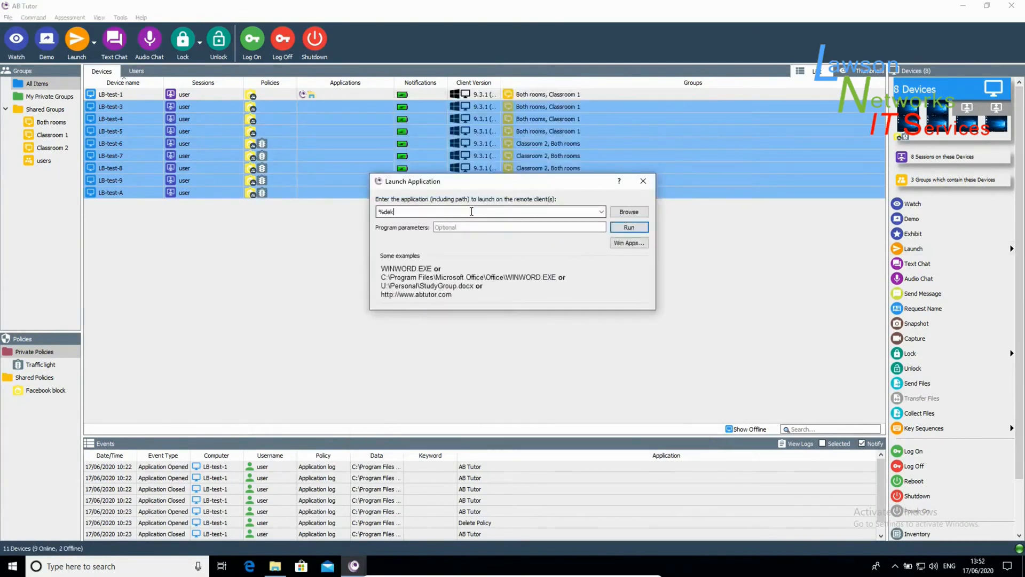
click(625, 229)
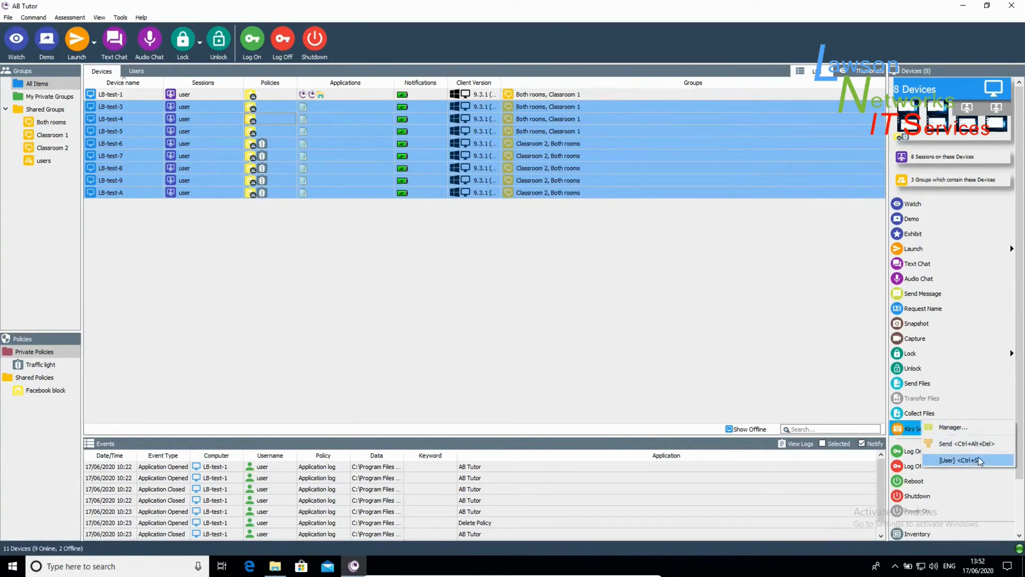
Step: Collect all *.txt files from the %desktop% folder of the eight selected devices and save them to %desktop%
click(931, 412)
text(*.txt)
click(439, 218)
text(%desktop%)
key(Tab)
text(%desktop%)
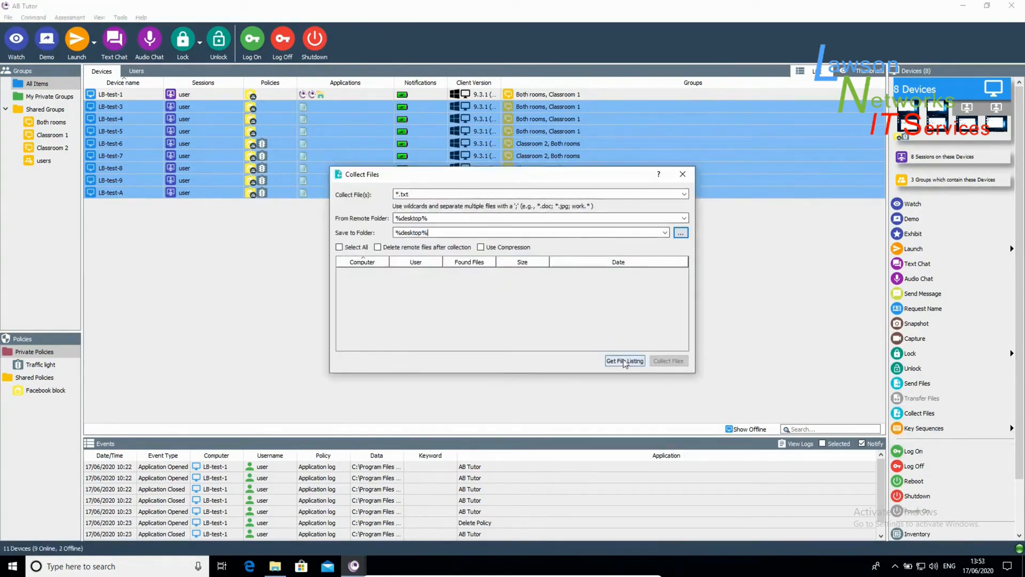
click(621, 361)
click(667, 361)
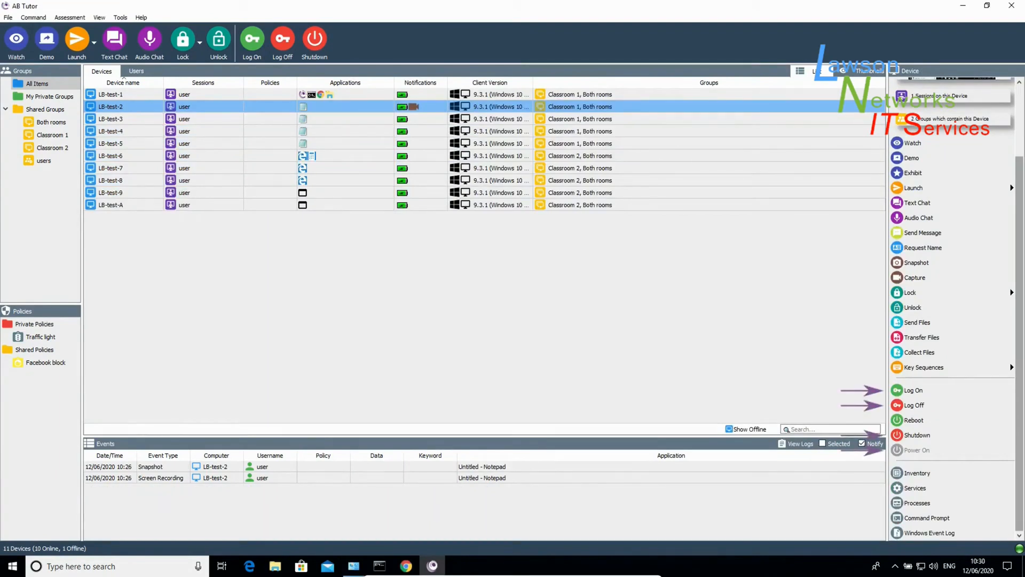
Step: Draft LB-test-2's shutdown countdown message "Please save your work, this computer will shut down in 5 minutes." with a 300-second warning, and close it unsent
click(943, 437)
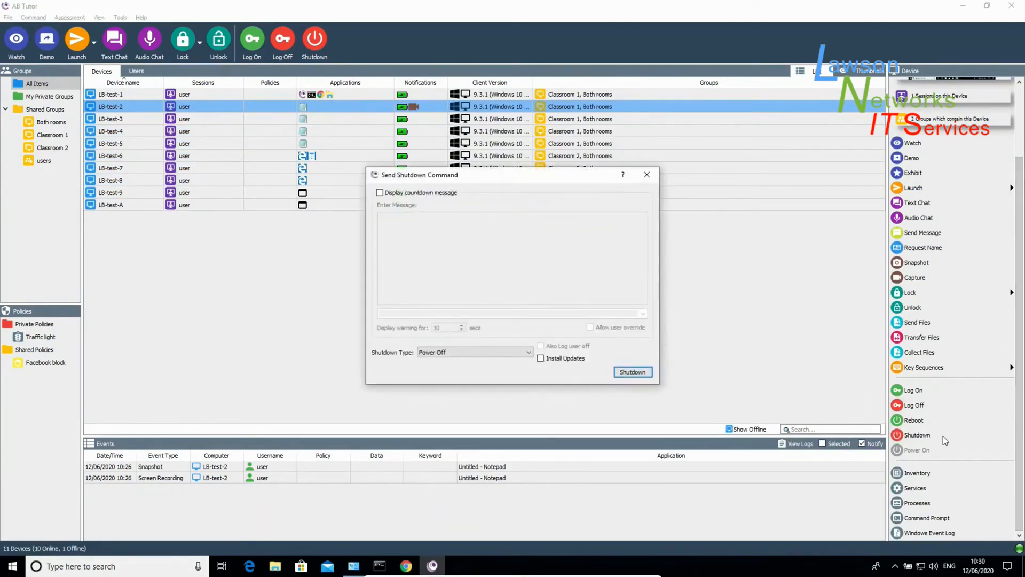
click(379, 192)
click(464, 241)
text(Please save your work, this computer will shut down in 5 minutes.)
double_click(443, 327)
text(300)
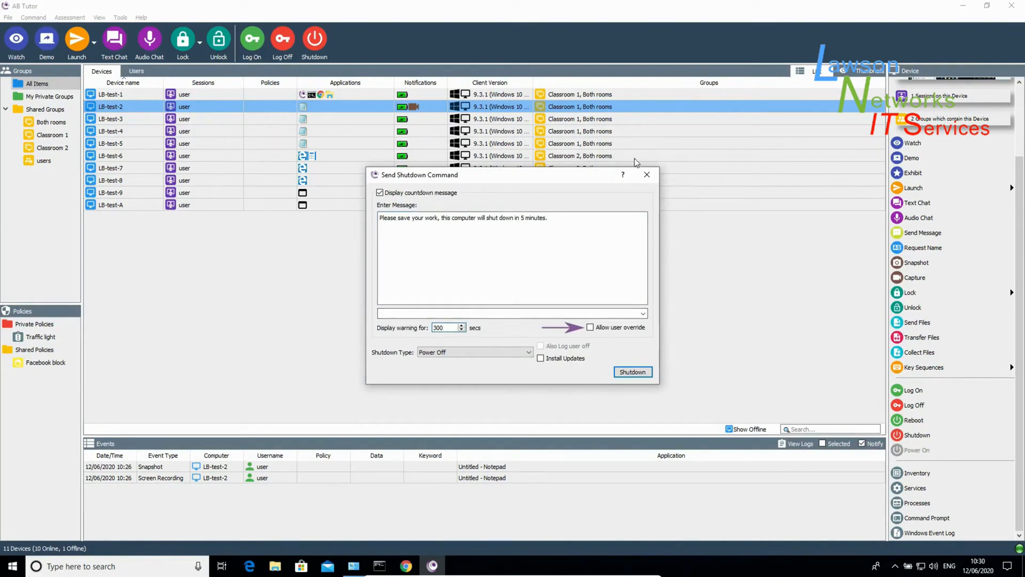
click(647, 174)
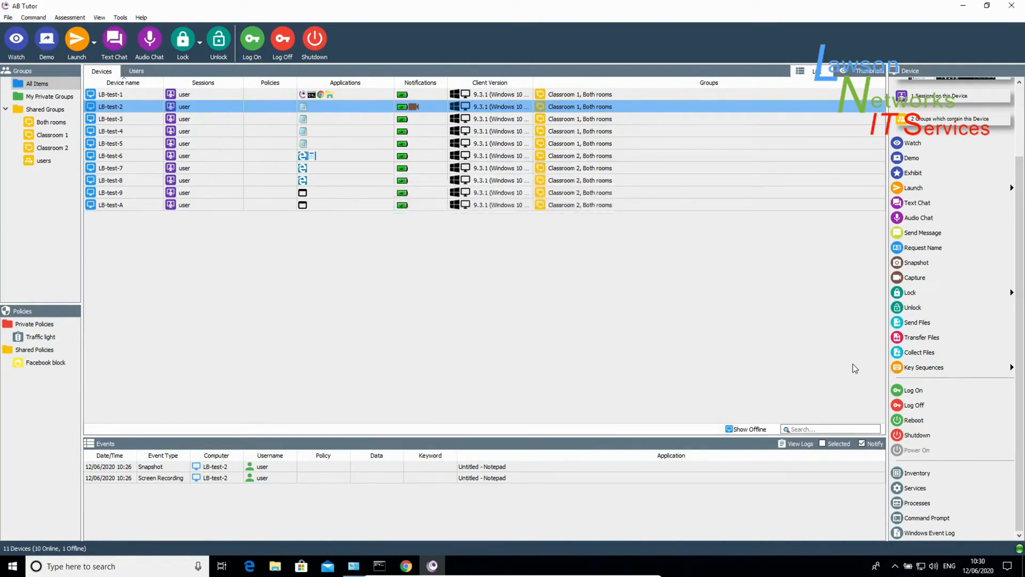
Step: Request an inventory of LB-test-2 and review the sections of its inventory result from the events list
click(915, 473)
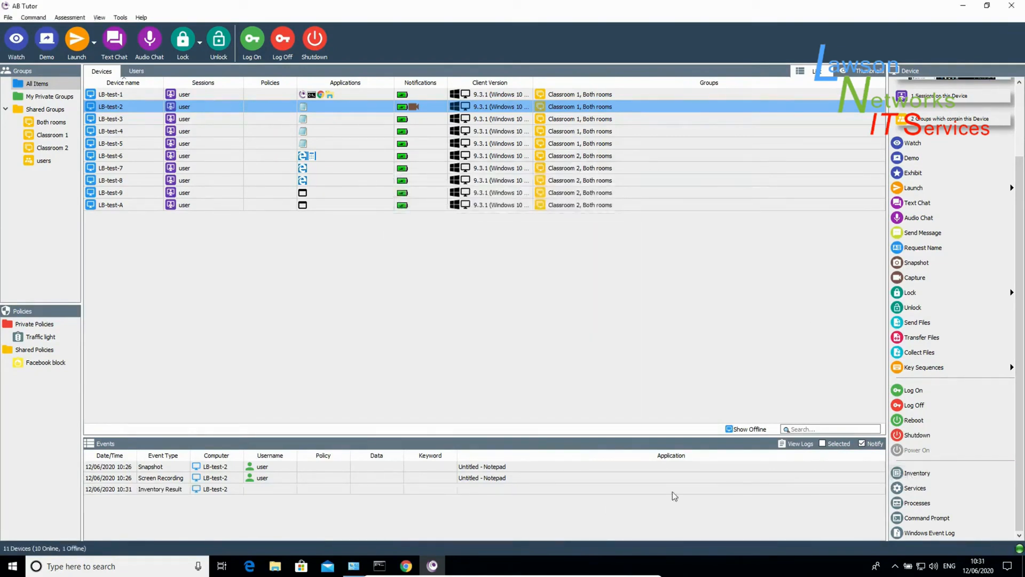
double_click(673, 492)
click(456, 85)
click(531, 84)
click(647, 84)
click(693, 64)
Step: View the services and the processes on LB-test-2
click(915, 488)
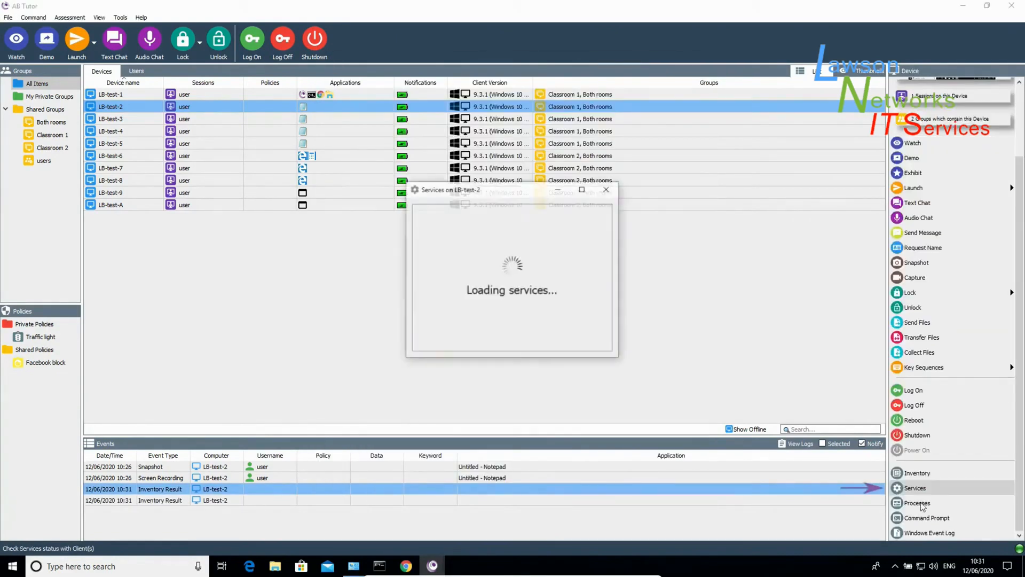
click(922, 505)
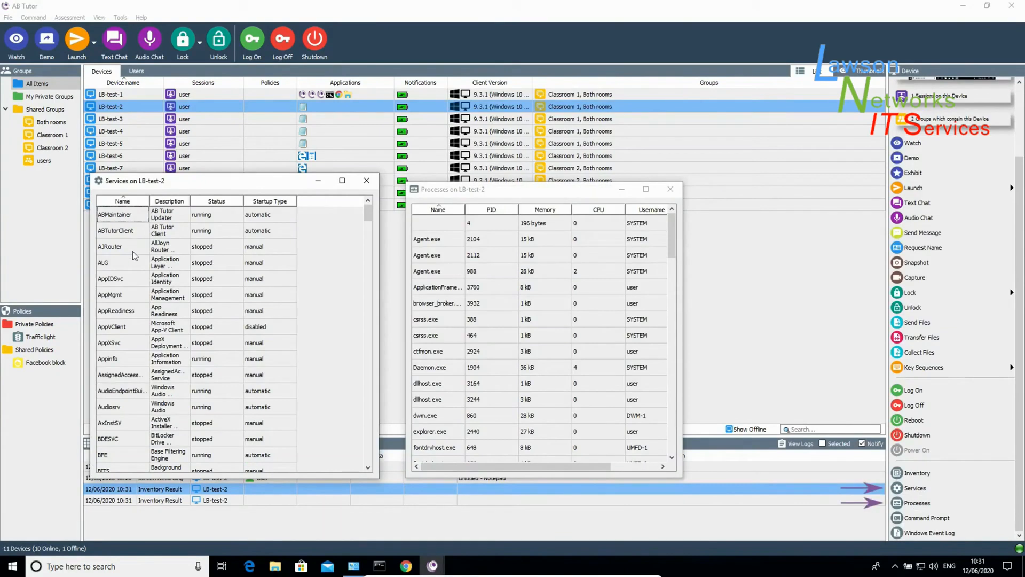
click(135, 280)
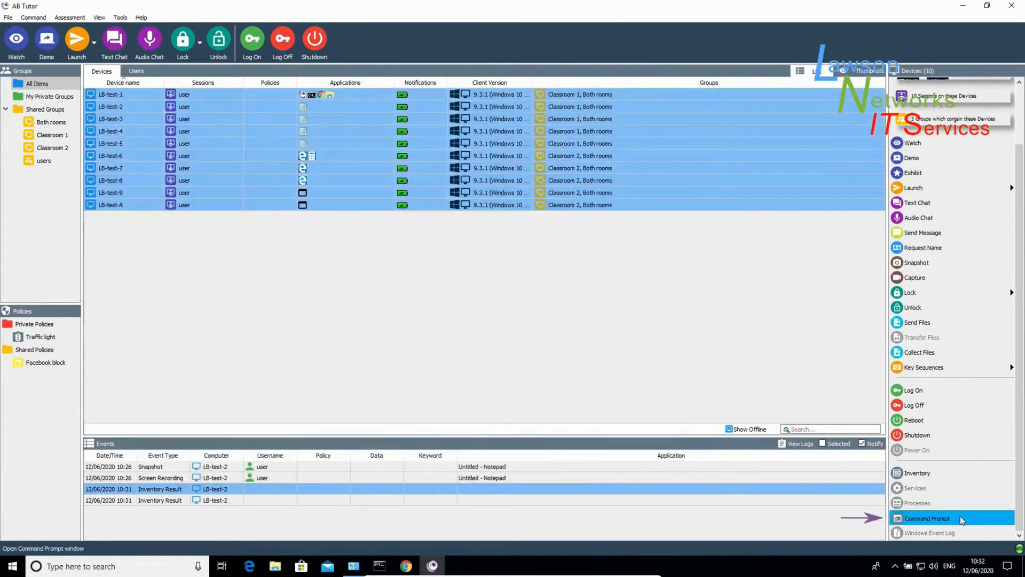
Step: Run the dir command on all ten selected devices through the remote Command Prompt, and close its window
click(960, 521)
text(dir)
click(689, 97)
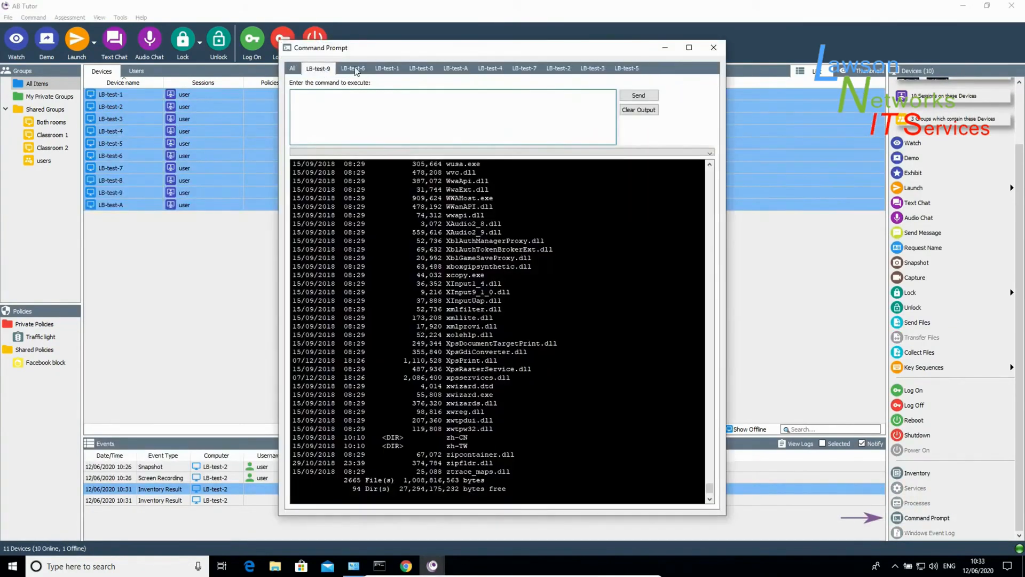
click(713, 47)
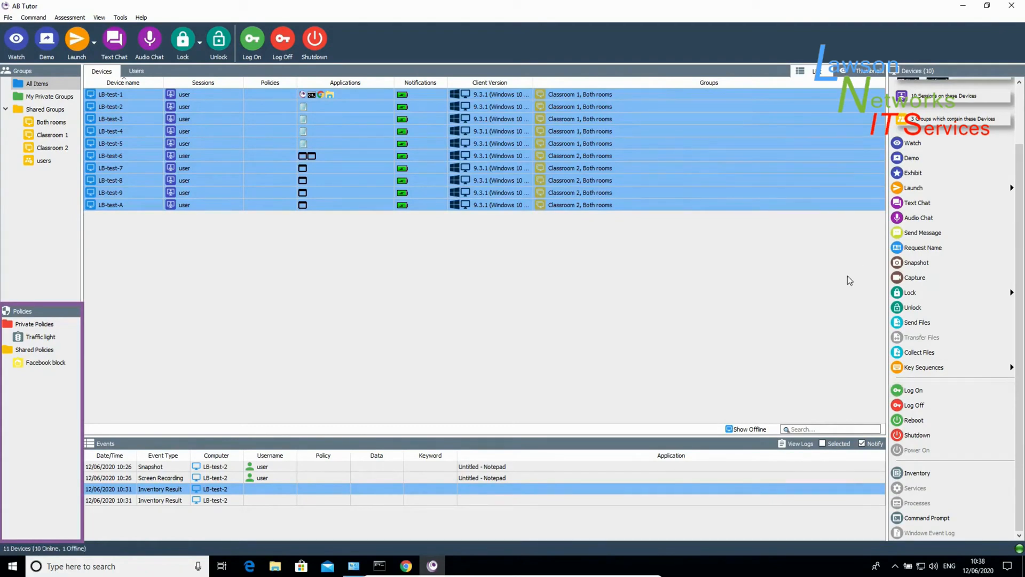
Step: Start a new private policy with the Networks and Schedule conditions, and add the connected subnet 192.168.1.*
right_click(42, 323)
click(63, 328)
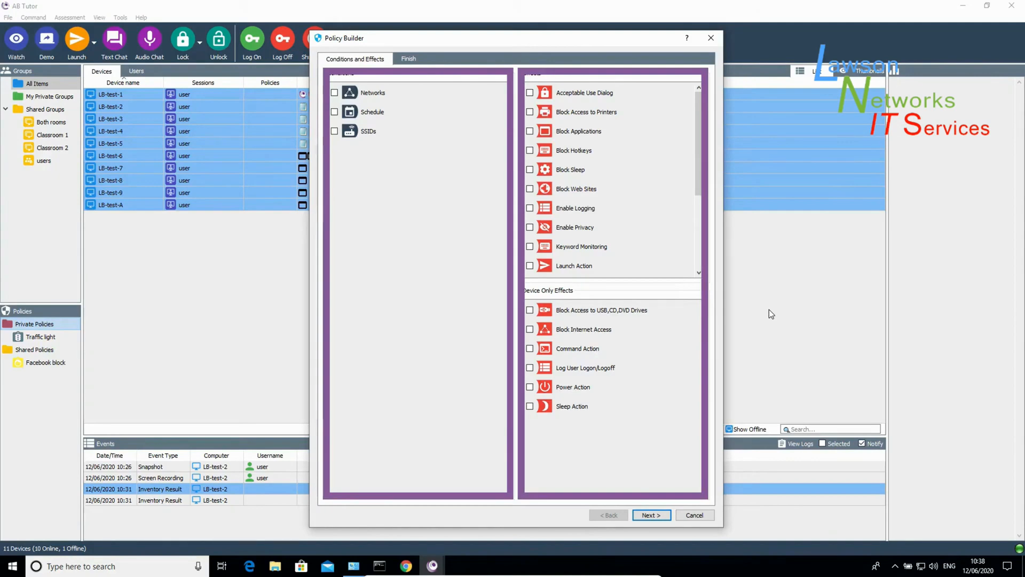
click(334, 93)
click(334, 112)
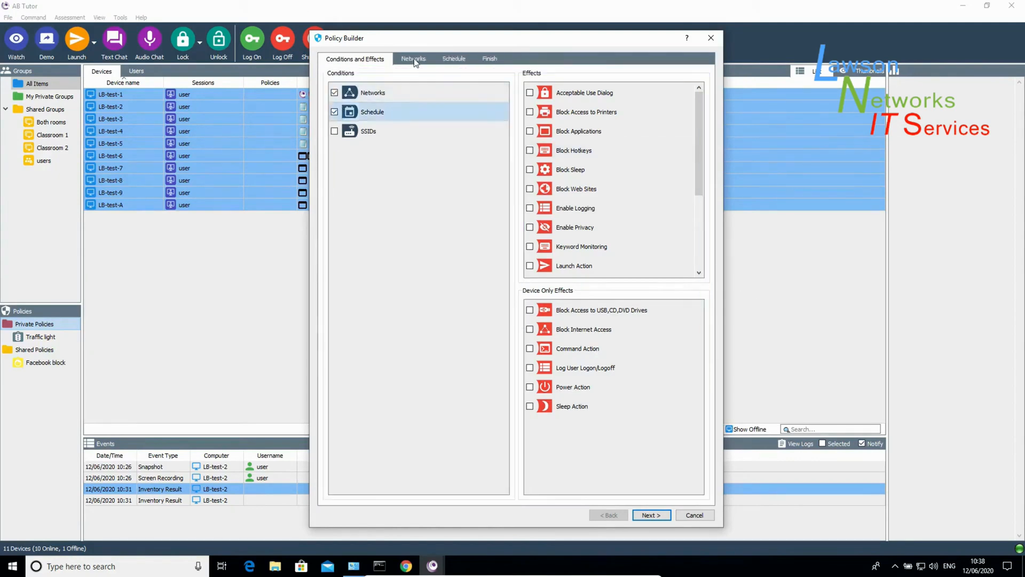
click(413, 59)
text(192.168.1.*)
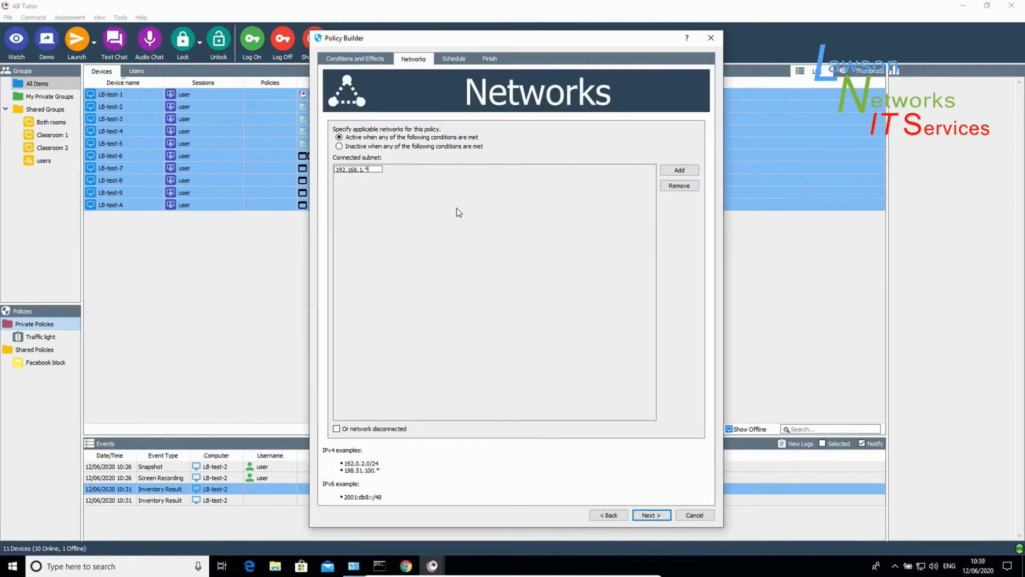
key(Return)
Step: Mark the time blocks for the policy's Schedule condition
key(Return)
drag(487, 242, 587, 331)
mouse_move(533, 239)
mouse_down()
mouse_move(534, 323)
mouse_move(547, 305)
mouse_up()
key(Return)
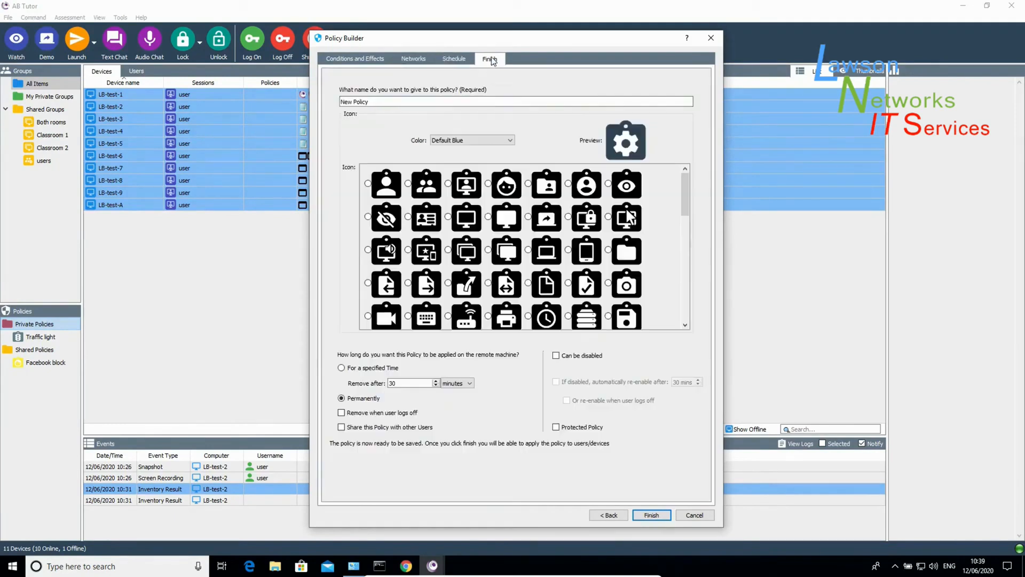
Step: Name the policy "Block games" with a red game controller icon, and return to its conditions and effects
text(Block games)
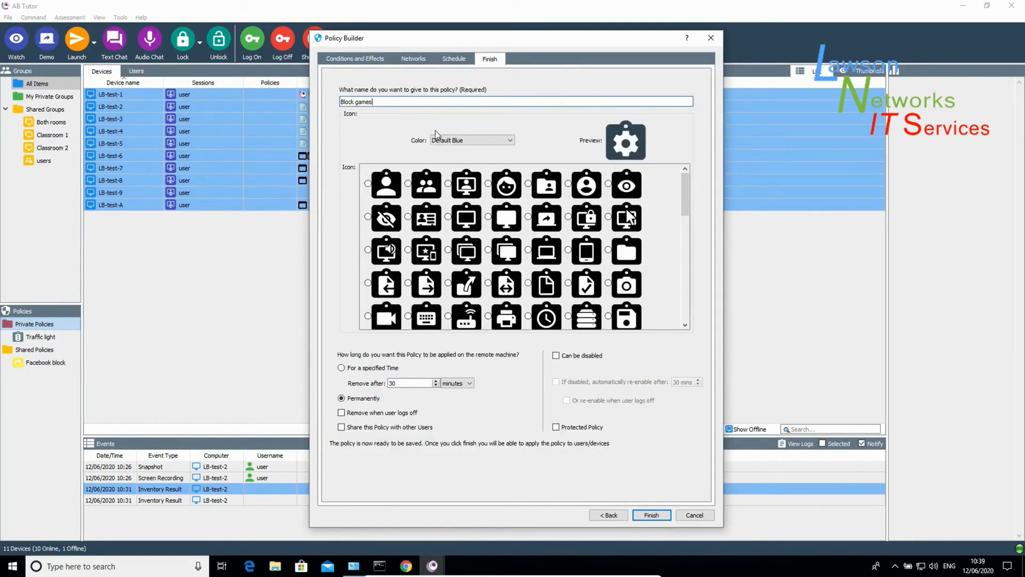
click(451, 139)
click(459, 273)
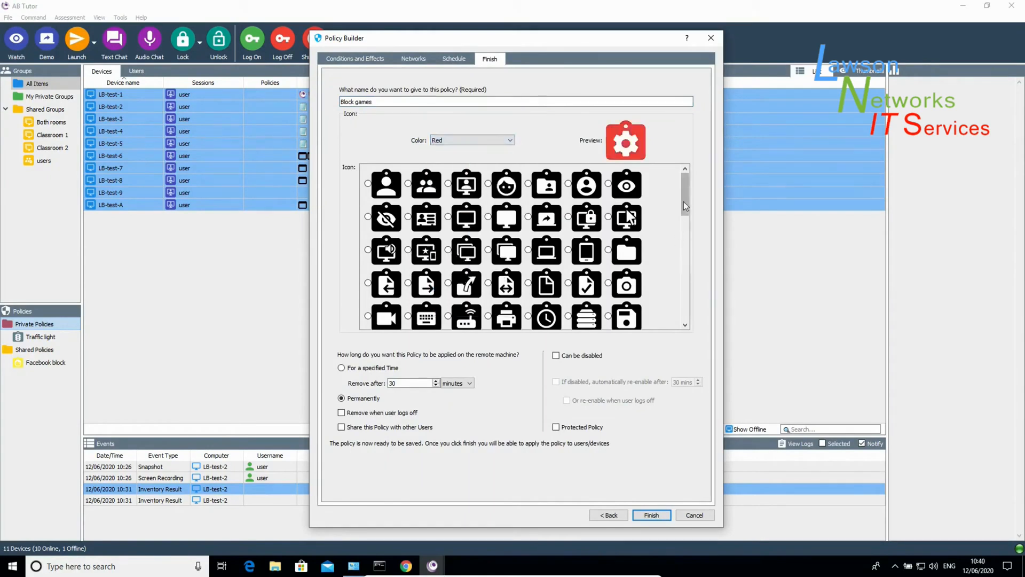
drag(683, 201, 684, 304)
click(416, 313)
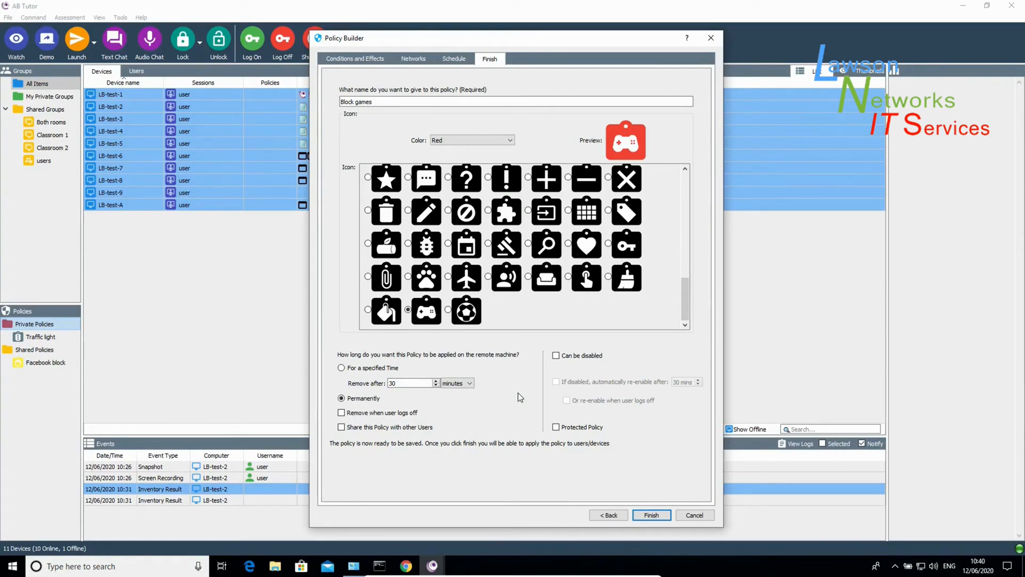
click(357, 60)
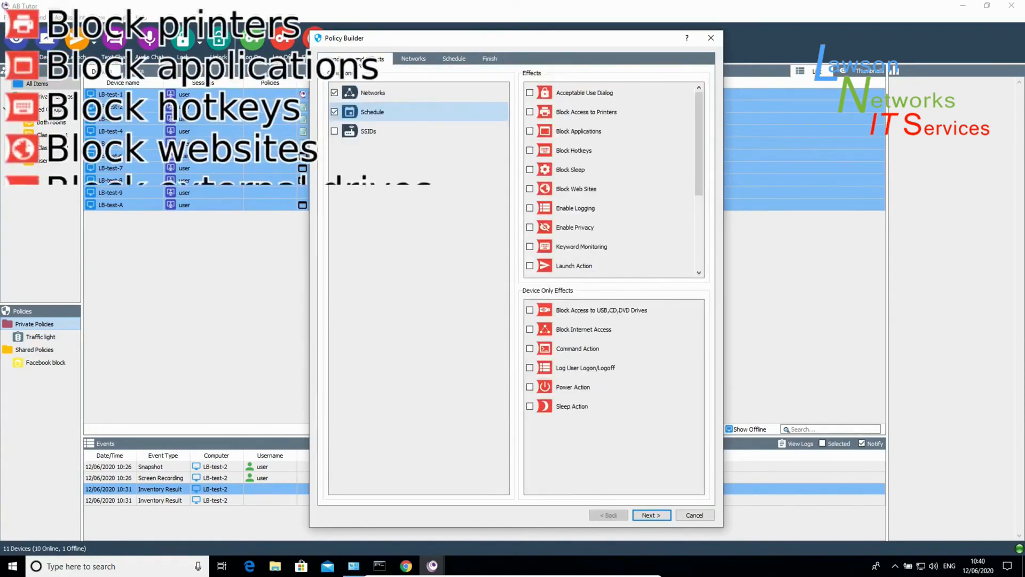
Step: Add the Block Web Sites effect to the policy, allowing all sites except *minecraft* and *facebook*
click(530, 188)
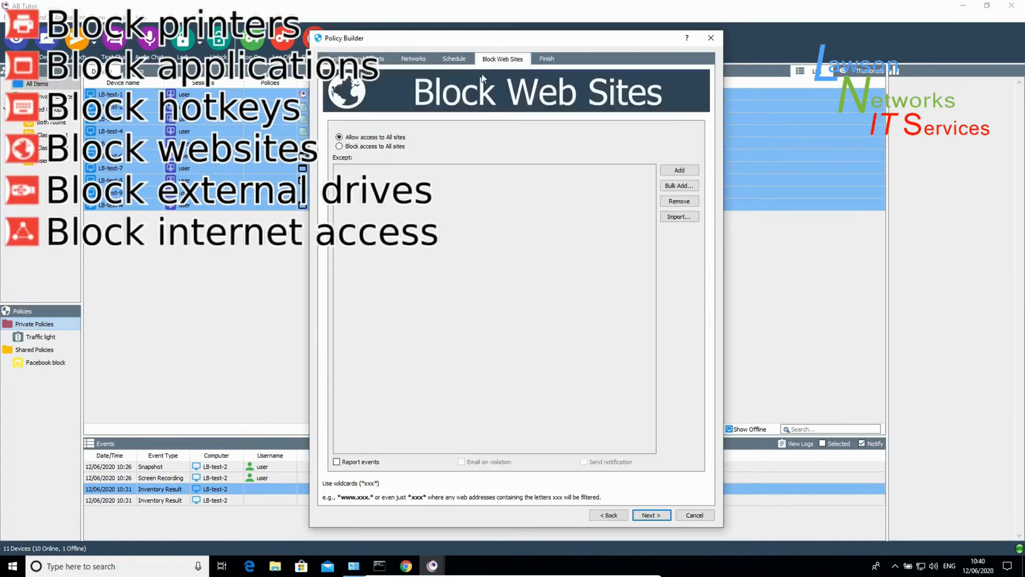
click(684, 170)
text(*minecraft*)
key(Return)
click(683, 170)
text(*facebook*)
key(Return)
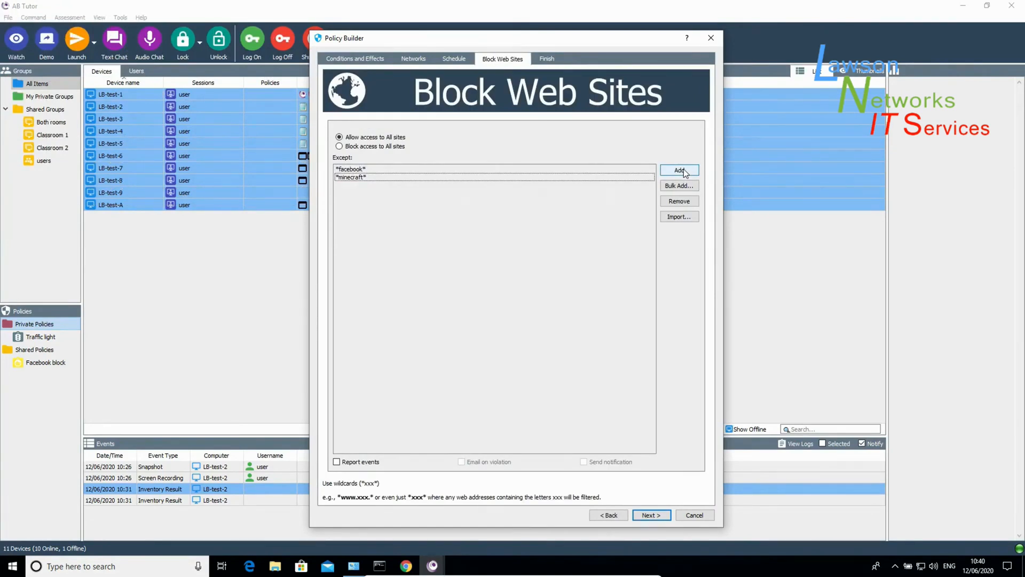
Step: Add the Enable Logging effect to the policy and view its logging options
click(379, 58)
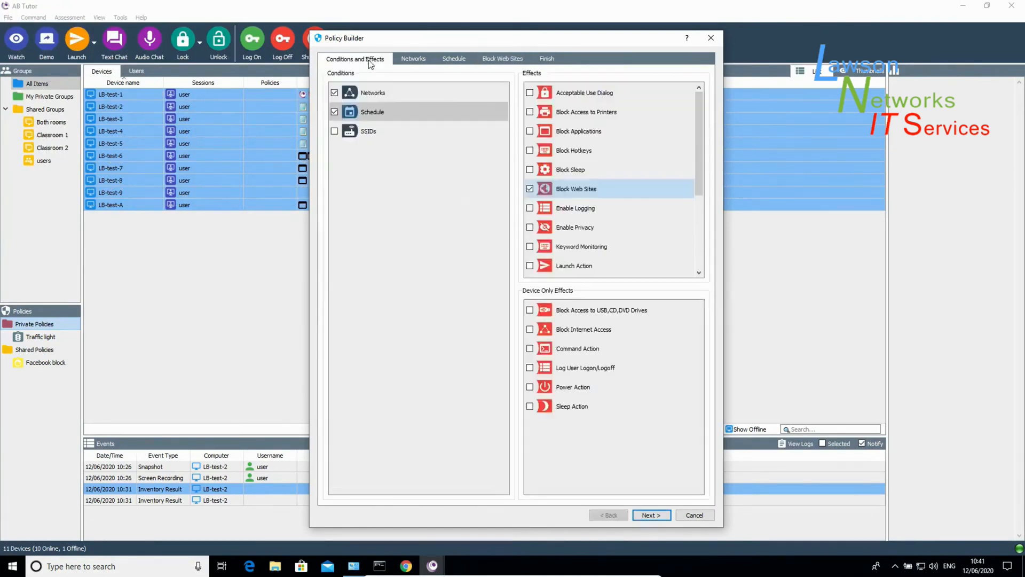
click(530, 208)
click(552, 60)
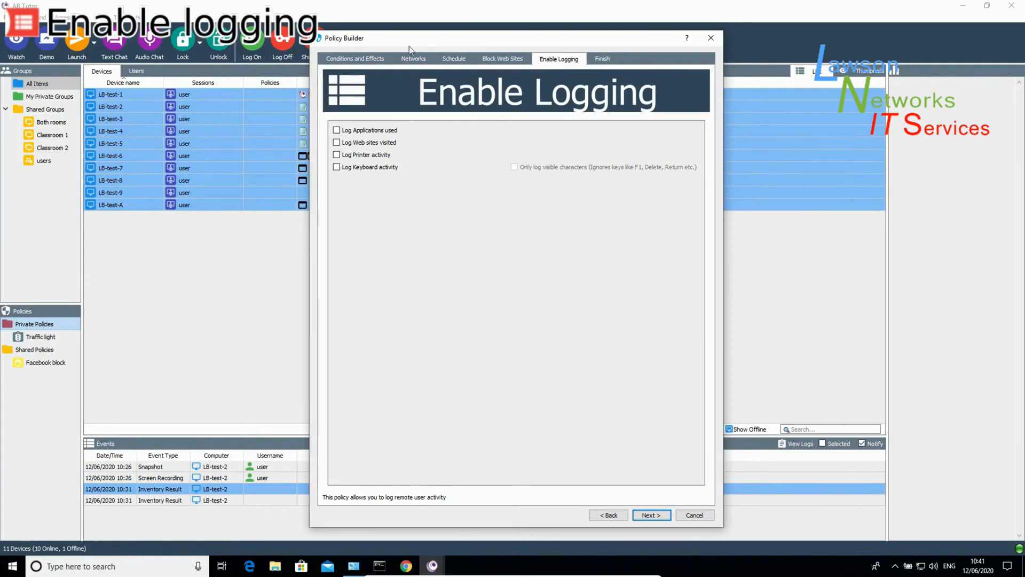
Step: Replace the Enable Logging and Block Web Sites effects with Enable Privacy, and view its permission option
click(355, 59)
click(529, 227)
click(530, 209)
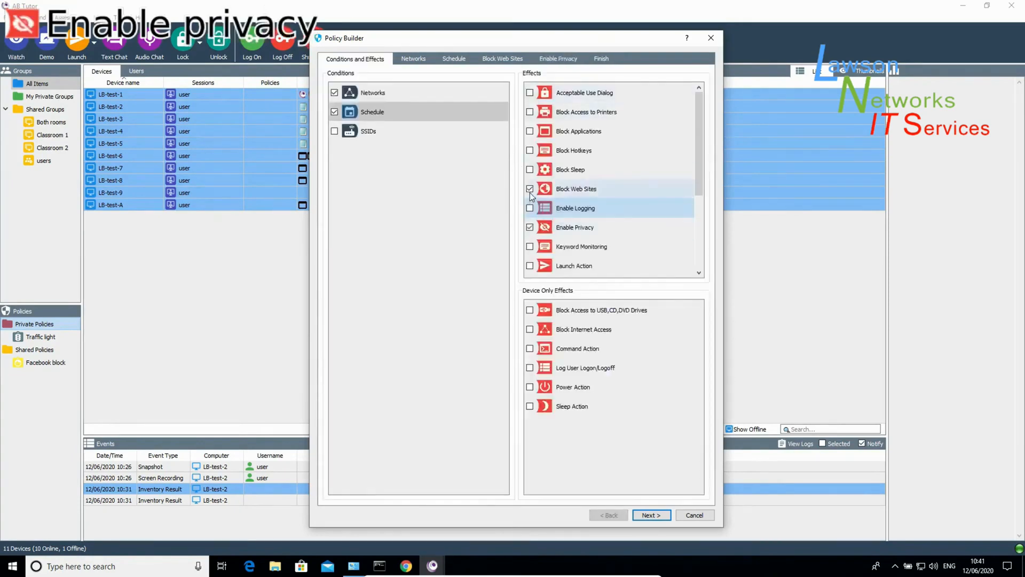
click(530, 189)
click(512, 57)
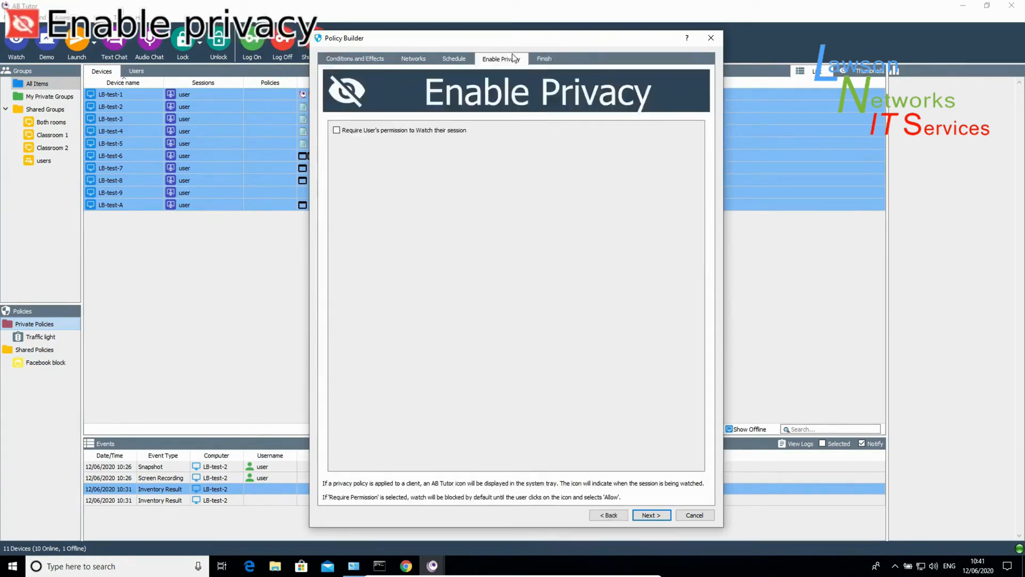
Step: Add the Keyword Monitoring effect to the policy with the trigger word "kill"
click(371, 131)
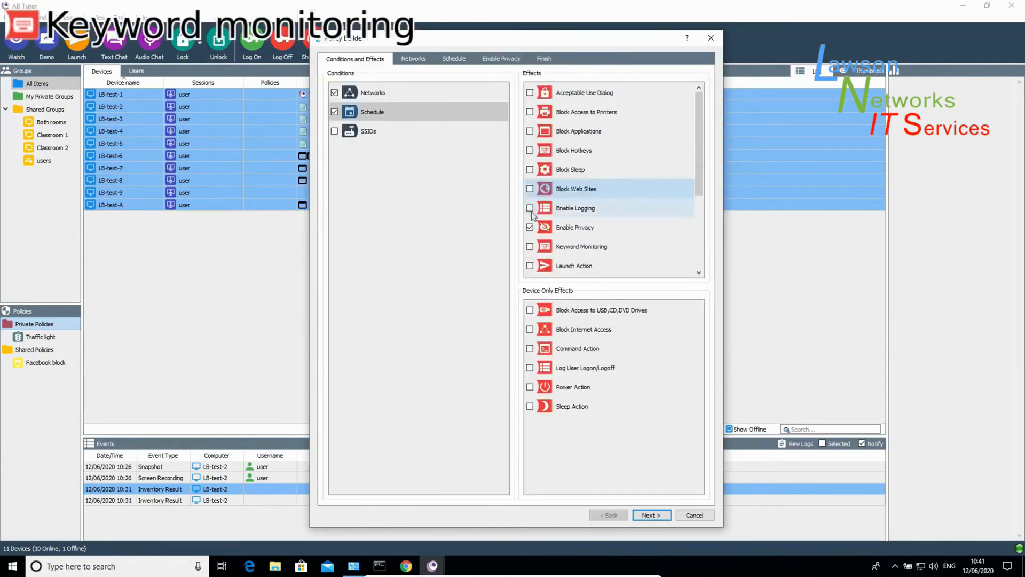
click(530, 246)
scroll(534, 258, down, 1)
click(560, 58)
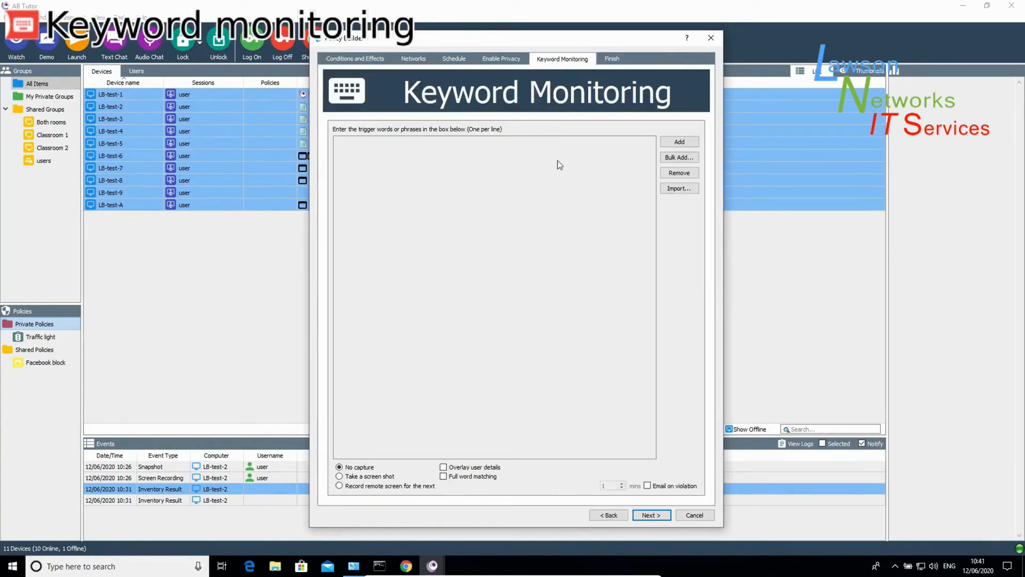
click(669, 143)
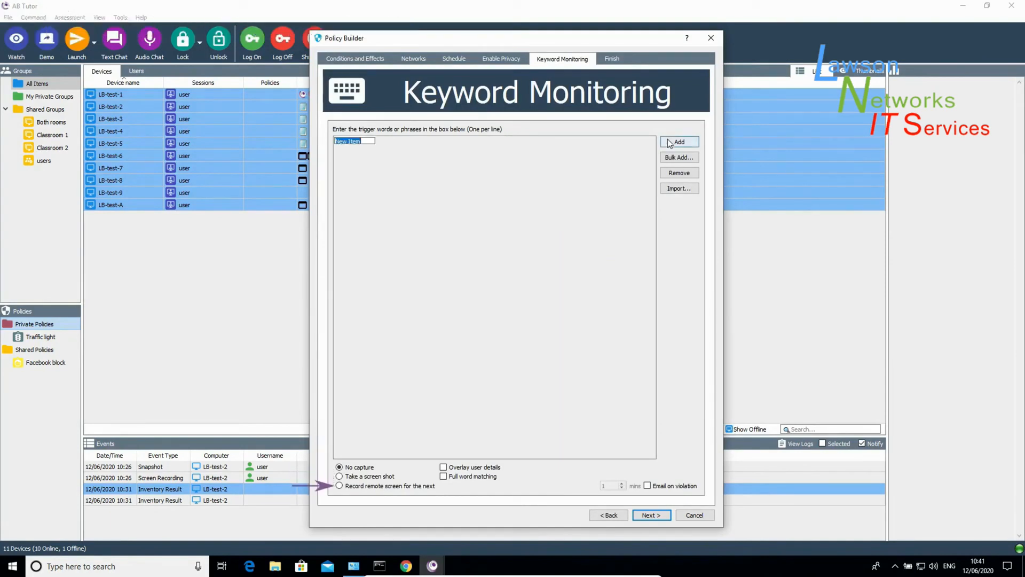
text(kill)
key(Return)
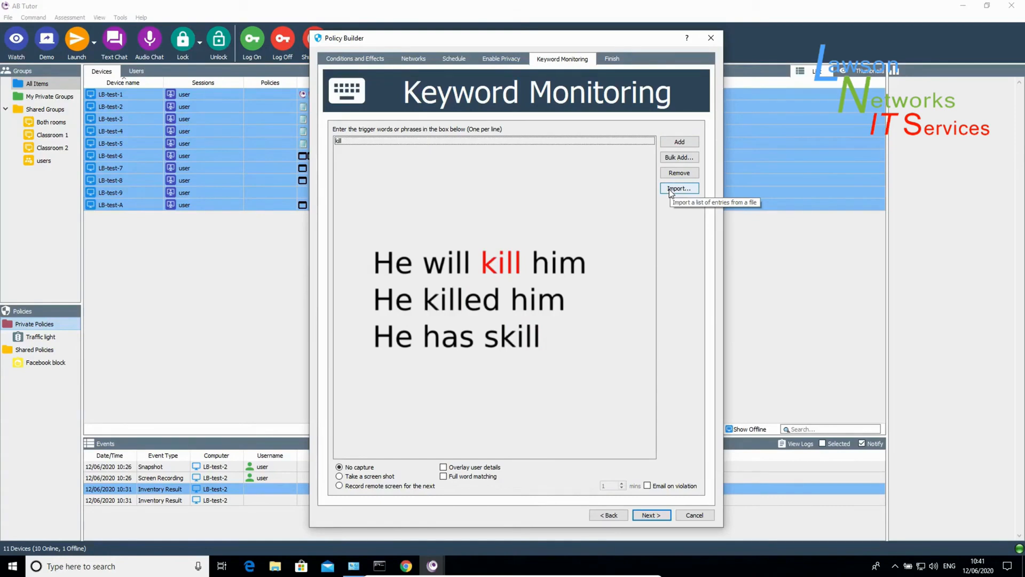
Step: Change the monitored trigger word to "kill*" and enable full word matching
double_click(414, 140)
key(Right)
text(*)
key(Return)
click(462, 478)
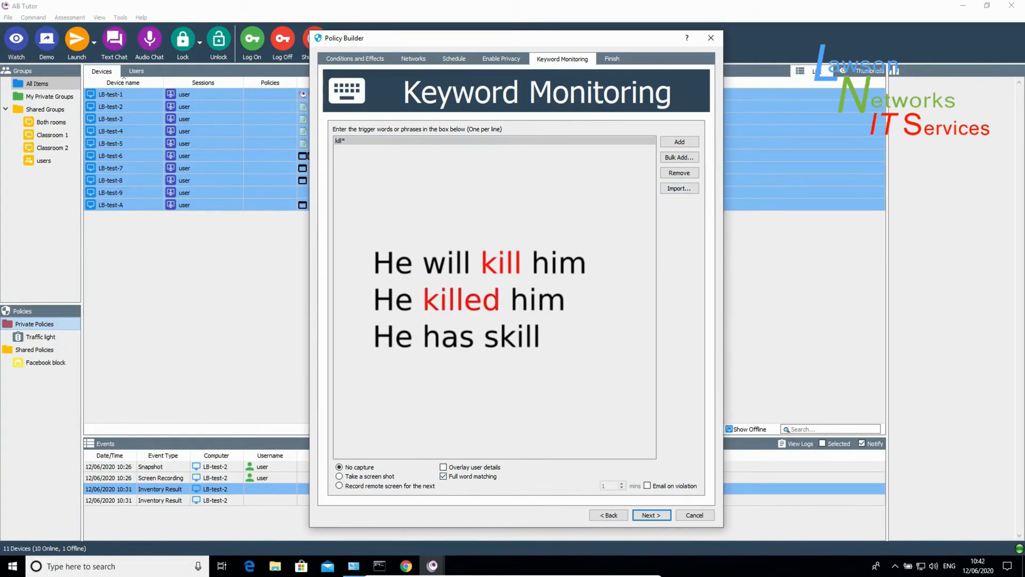
Step: Replace Keyword Monitoring with a Shutdown power action, entering a shutdown warning message and a 5-minute countdown, and allowing the user to abort
click(363, 61)
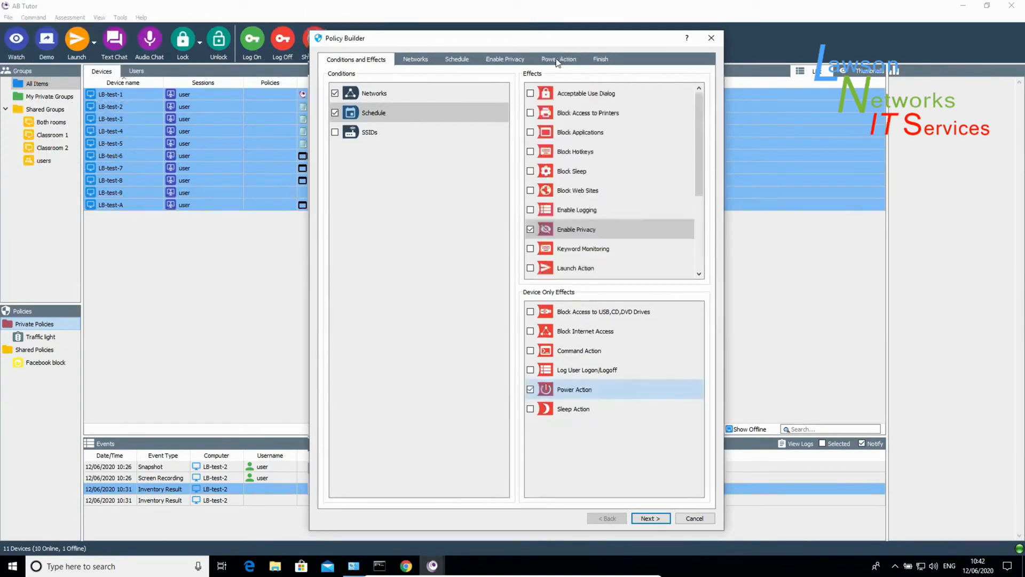
click(556, 59)
click(577, 168)
text(This computer will shut down in 5 minutes, please press cancel to keep using it.)
key(Tab)
text(5)
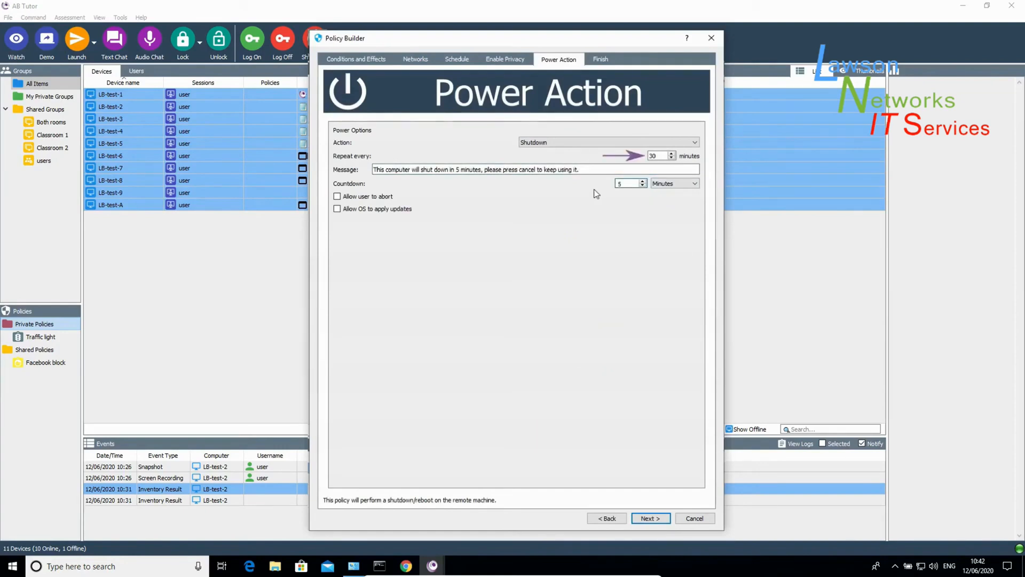
click(353, 193)
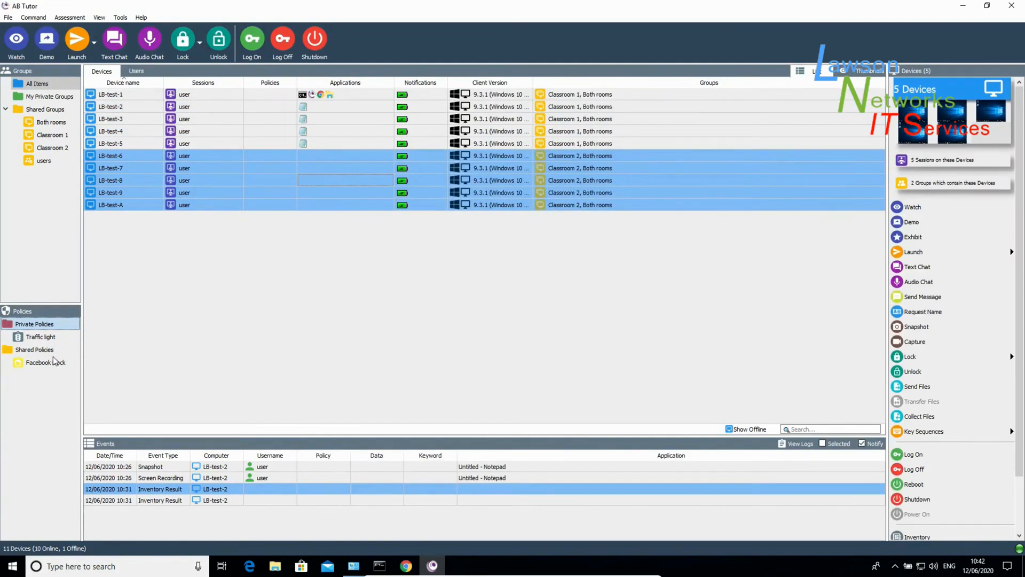
Step: Apply the Traffic light policy to the five selected devices, LB-test-6 through LB-test-A
drag(58, 338, 207, 190)
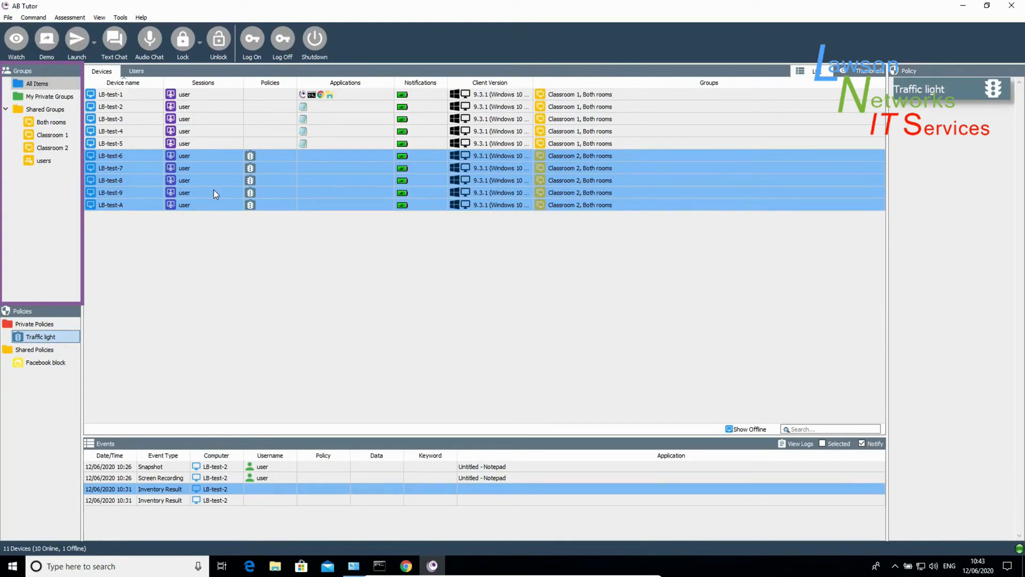
mouse_move(214, 190)
Step: Display the Classroom 1 group's devices, and check the options for creating a new shared group
click(56, 137)
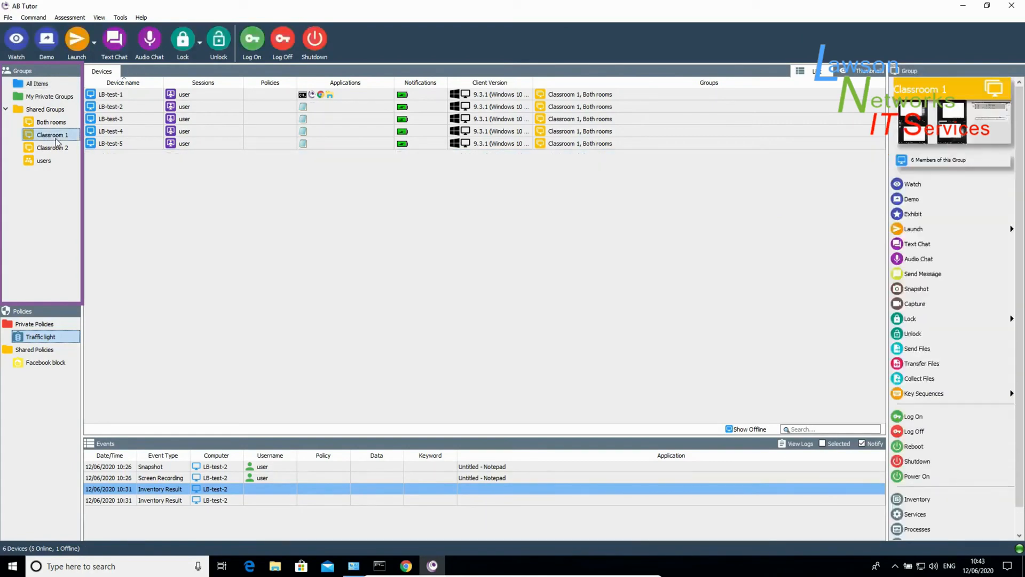
right_click(30, 111)
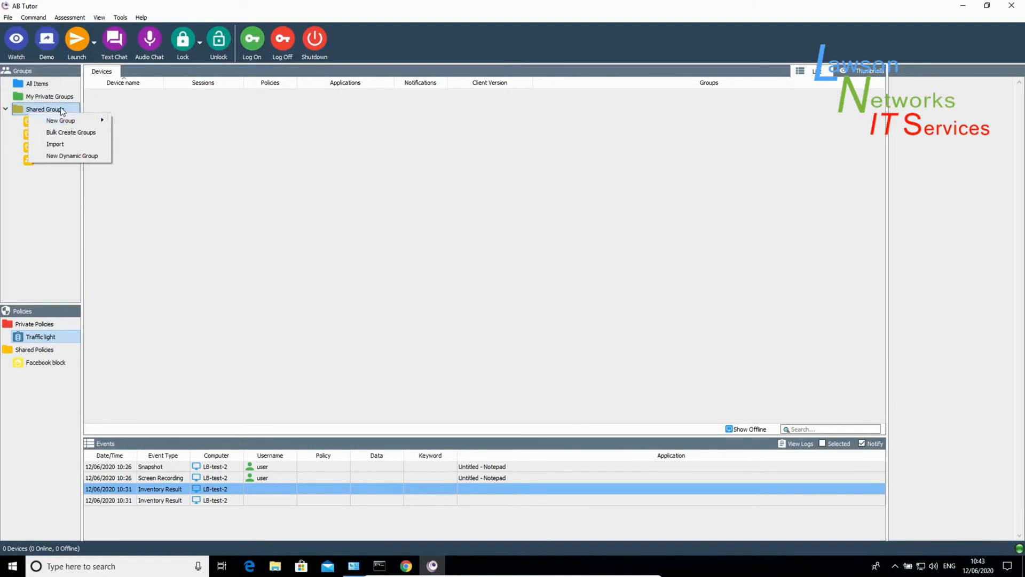
mouse_move(65, 121)
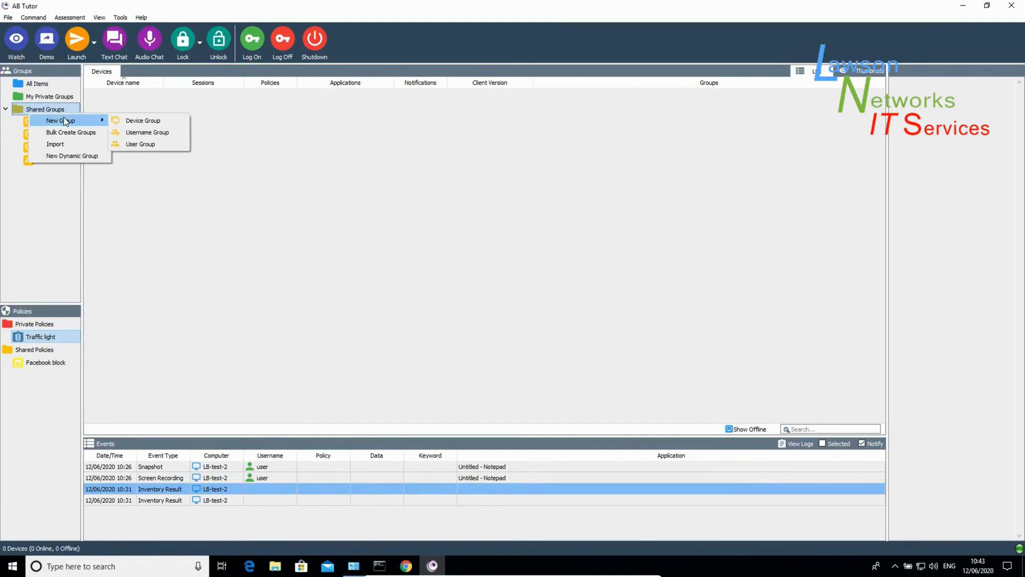
click(156, 81)
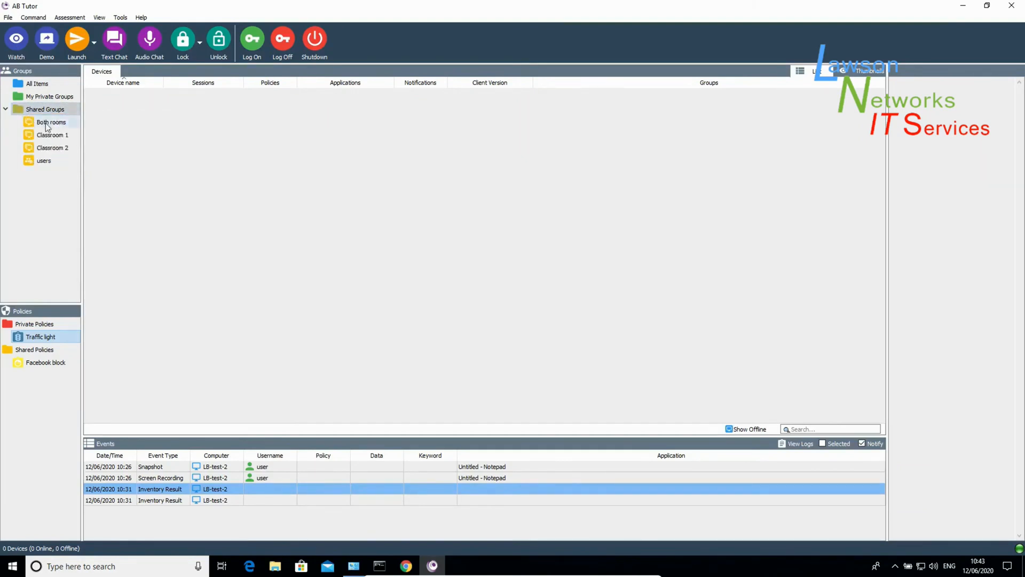
Step: Open the settings of the Both rooms group and review its members and available restrictions
right_click(47, 127)
click(75, 174)
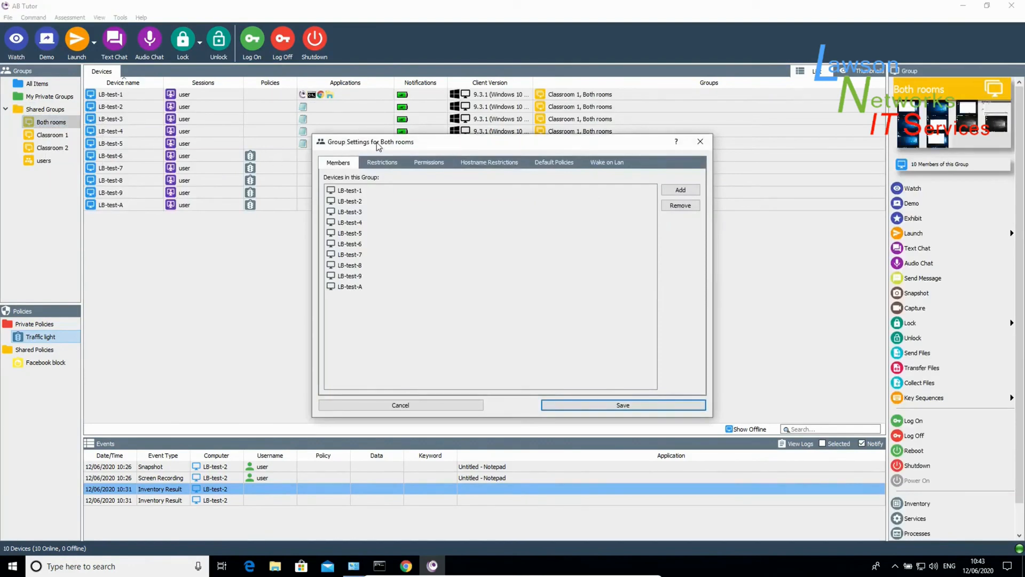
click(382, 162)
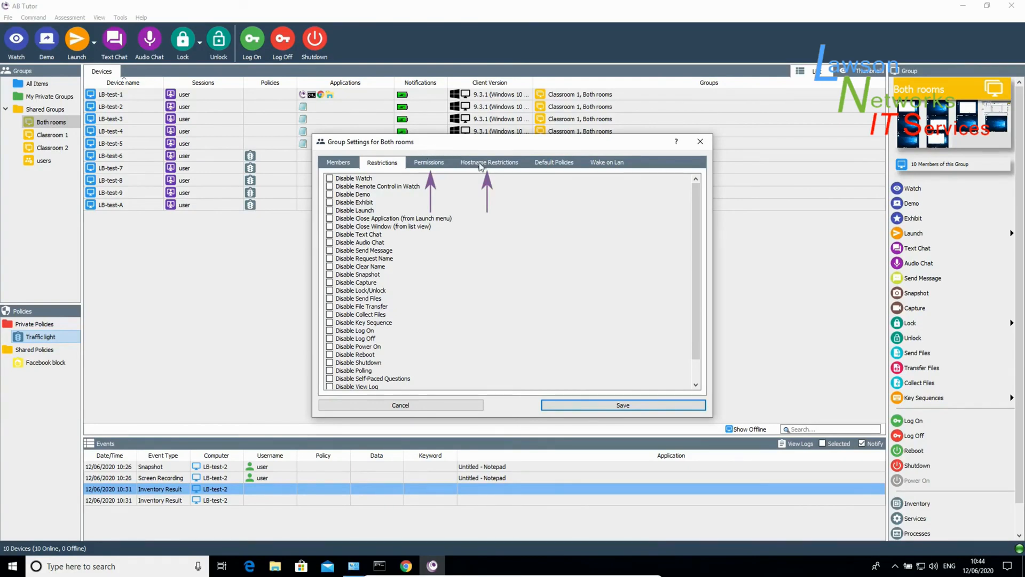
Step: Add Facebook block as a default policy for the Both rooms group
click(553, 162)
click(675, 179)
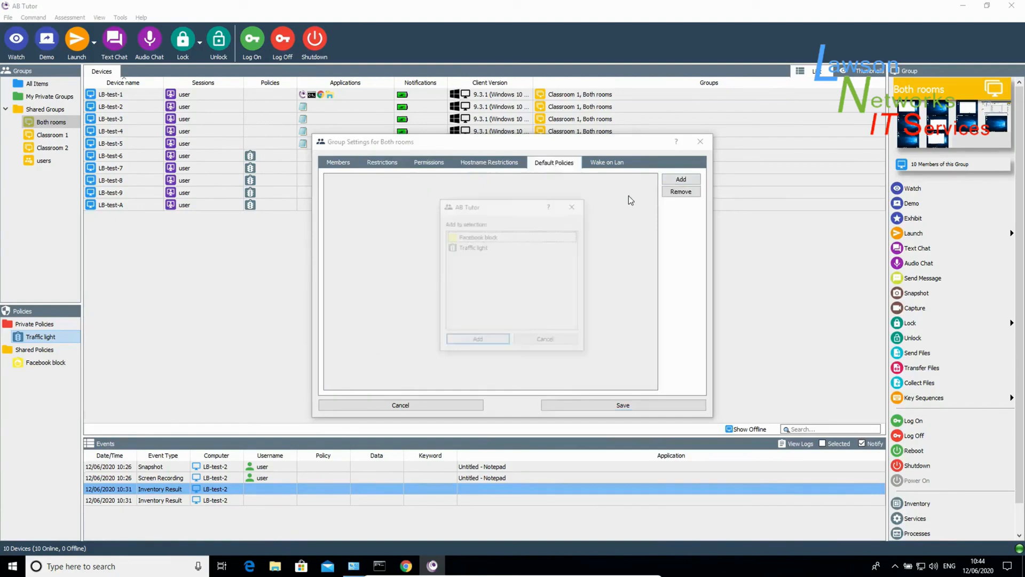
click(487, 238)
click(484, 340)
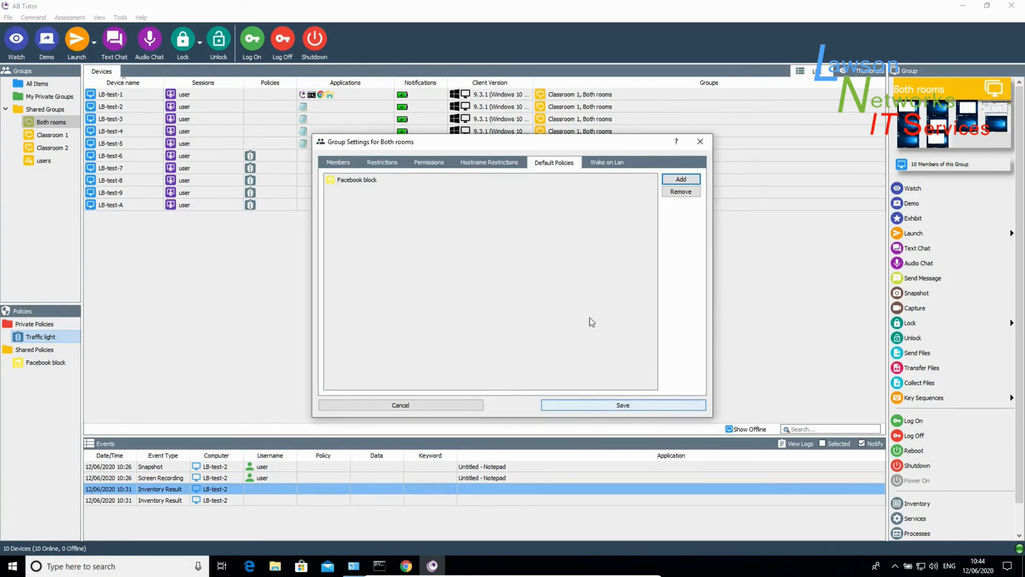
Step: Enable Wake on Lan scheduling for the group, waking devices on Monday, Tuesday and Wednesday at 09:00
click(606, 162)
click(418, 191)
click(455, 222)
click(472, 221)
drag(628, 218, 591, 220)
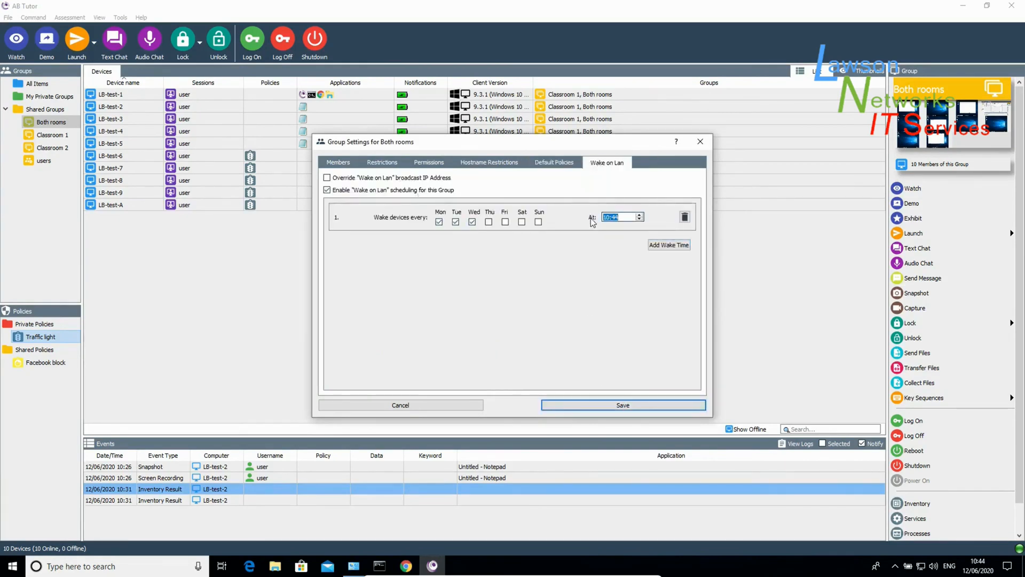
text(0900)
Step: Add a second wake time for Thursday and Friday at 08:00, and save the group settings
click(668, 245)
click(488, 253)
click(505, 252)
click(627, 249)
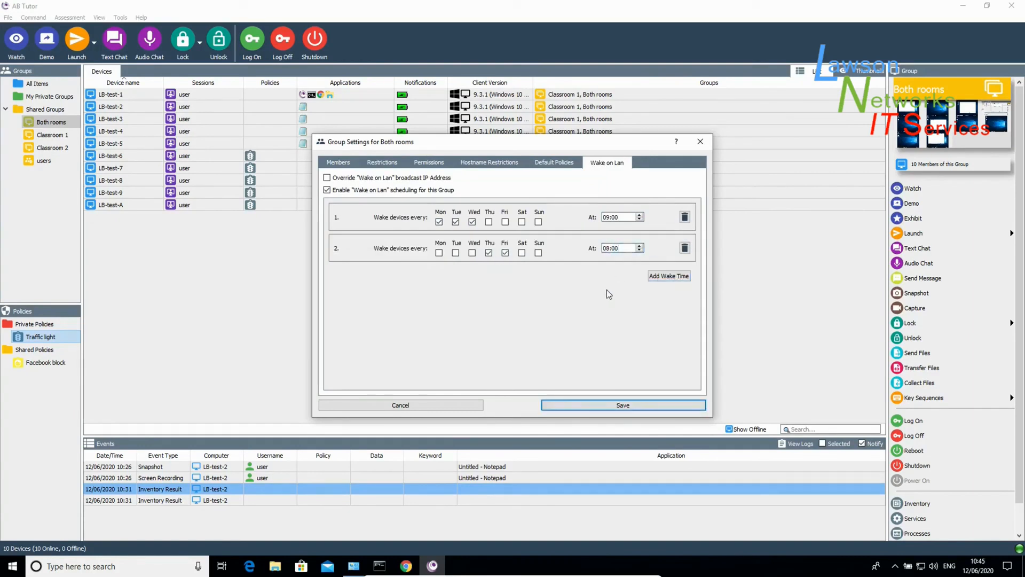
click(576, 404)
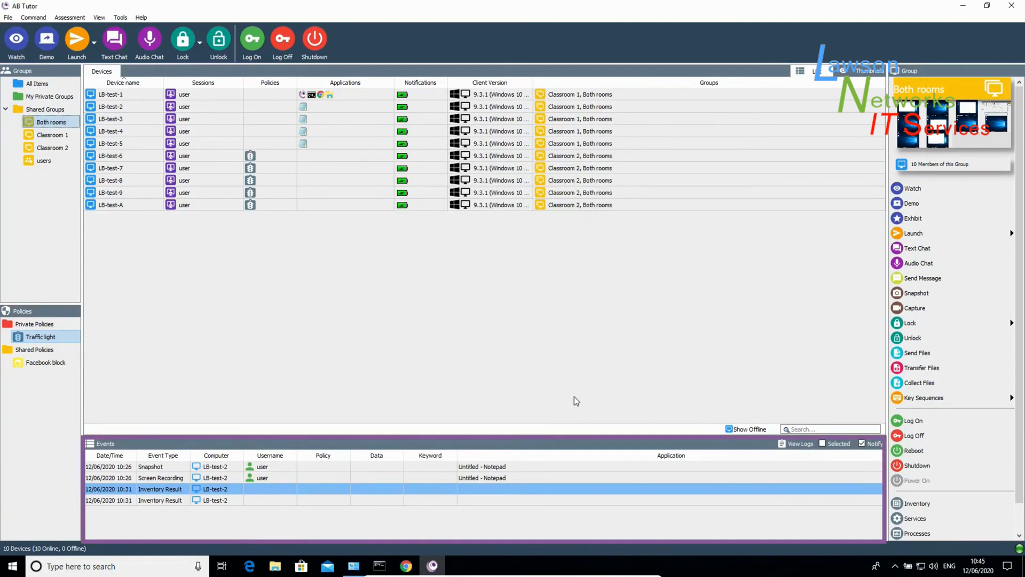
Step: View the LB-test-2 Snapshot event's details, and open the log viewer with a start date of 25/05/2020
click(306, 468)
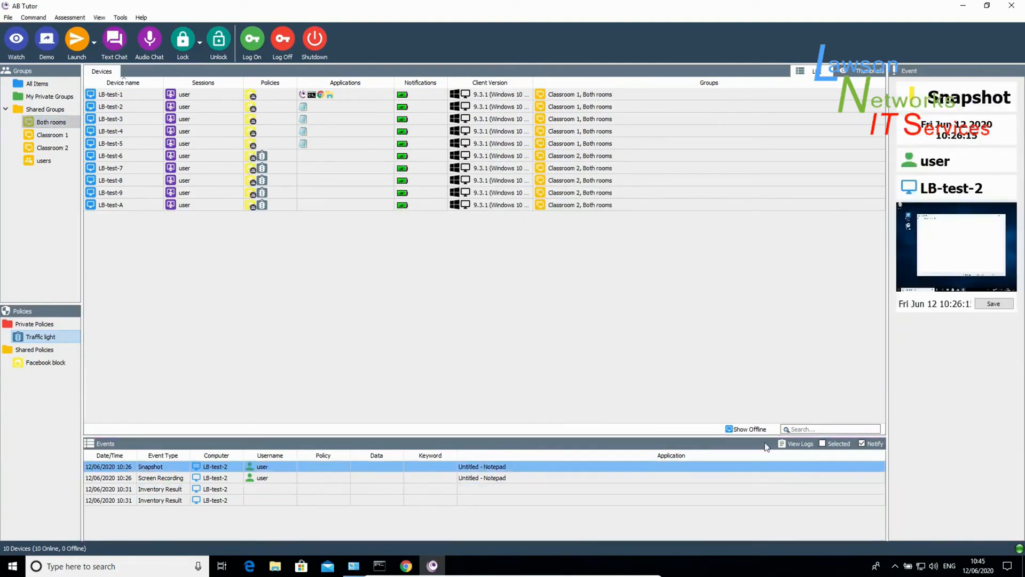
click(790, 444)
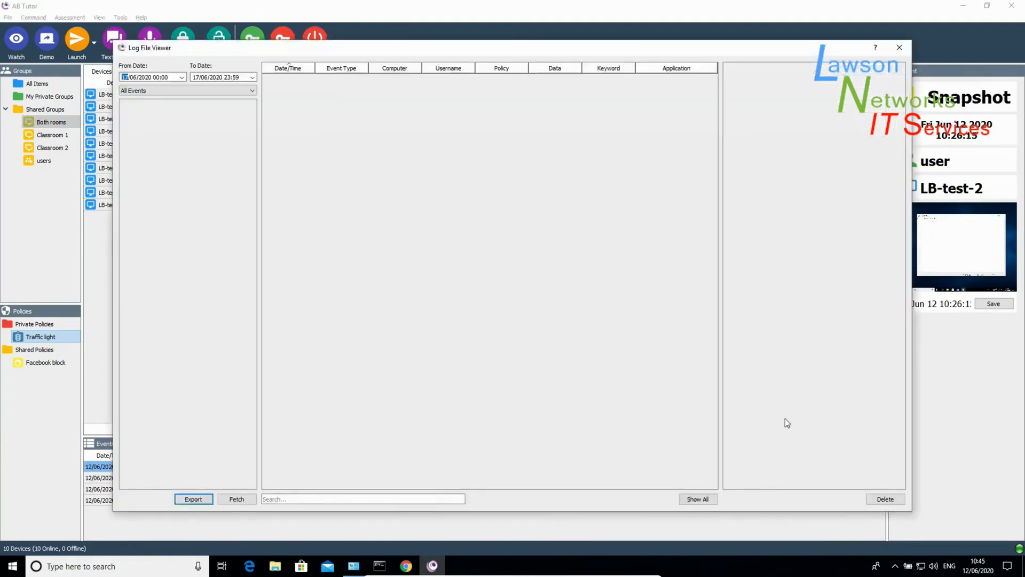
click(181, 78)
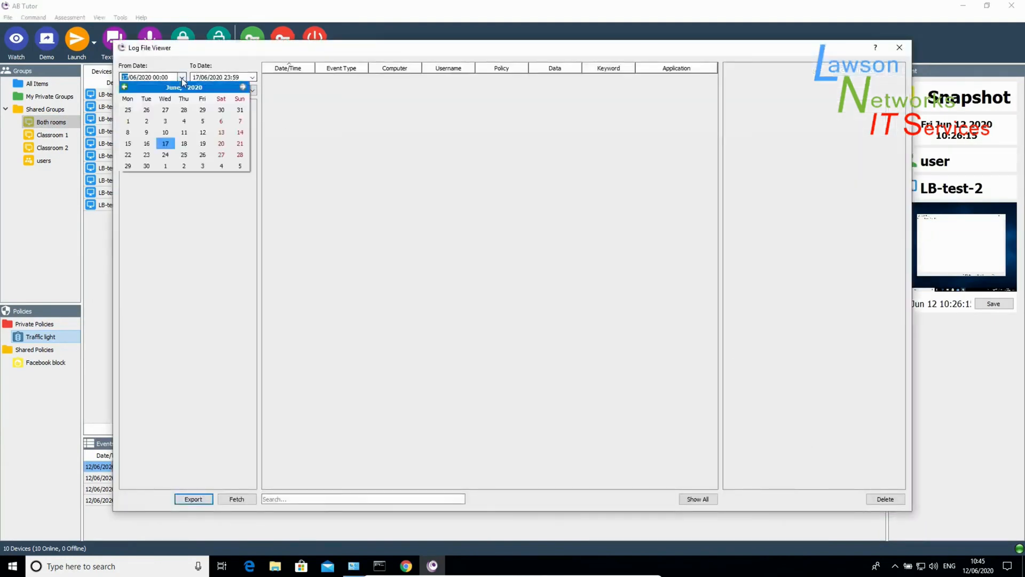
click(140, 111)
Step: Filter the logs by event type to Snapshot and fetch the matching entries
click(154, 90)
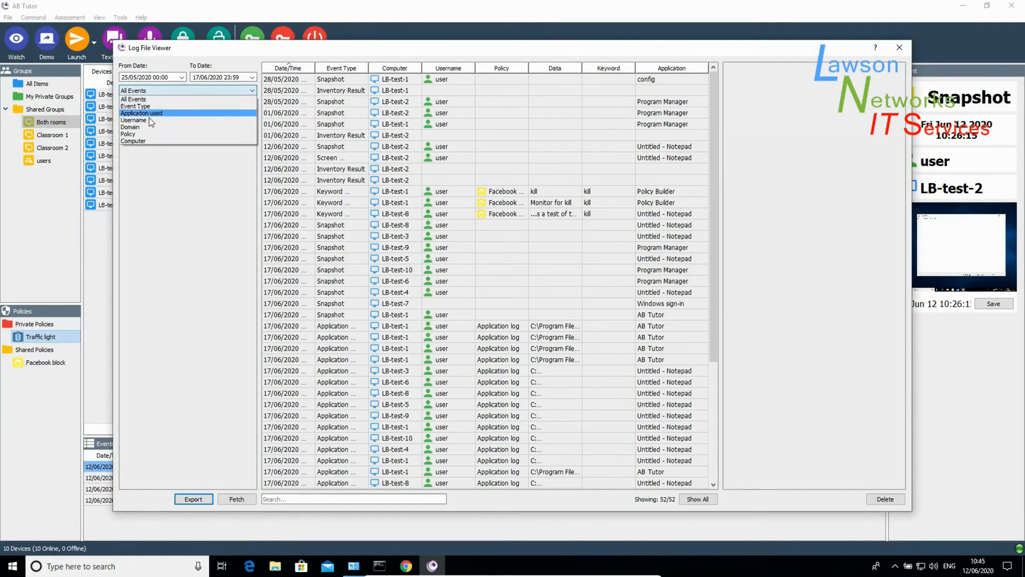
click(149, 105)
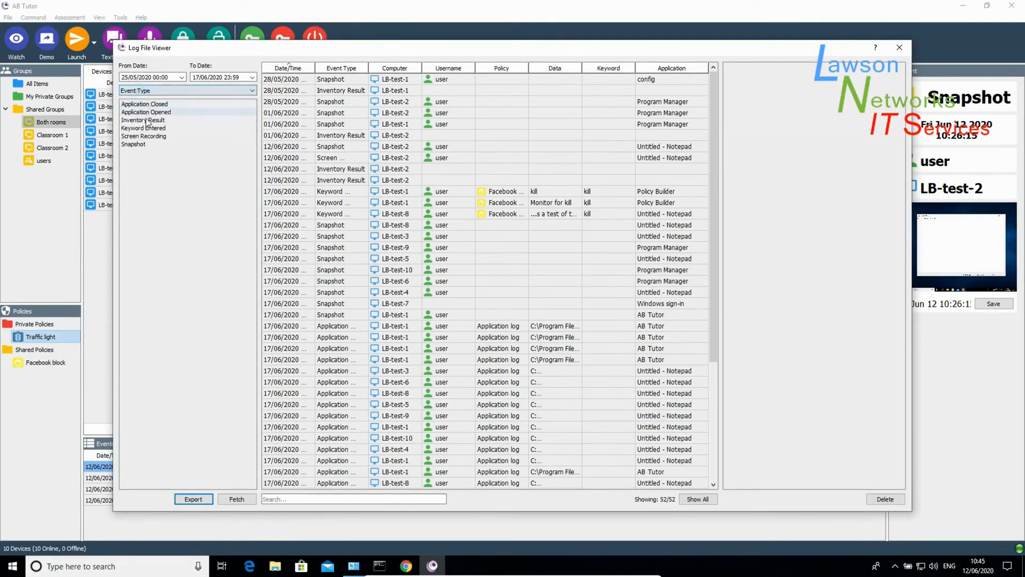
click(139, 144)
click(231, 499)
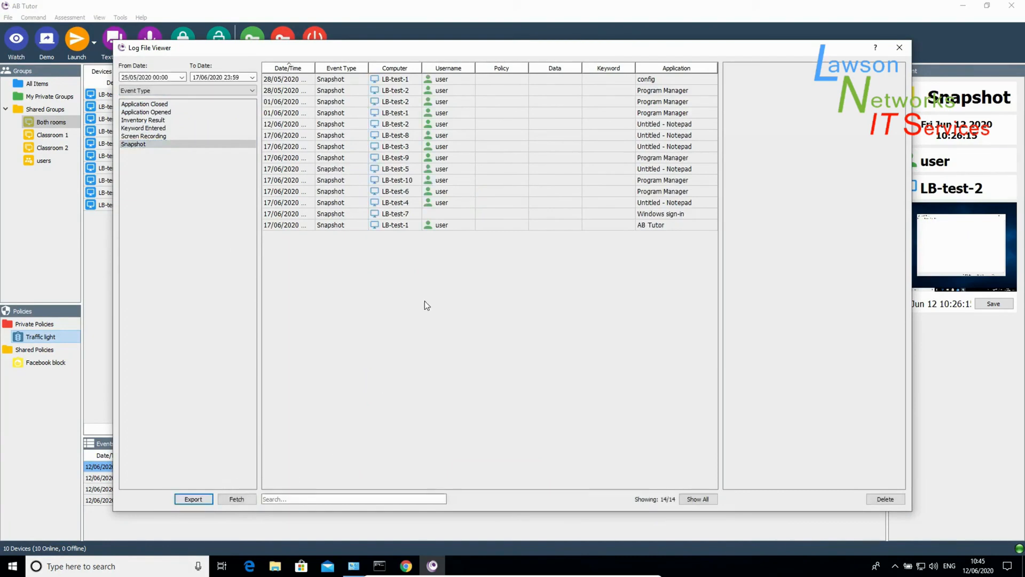
Step: View the logged LB-test-3 snapshot at full size, and close it
click(459, 147)
click(787, 286)
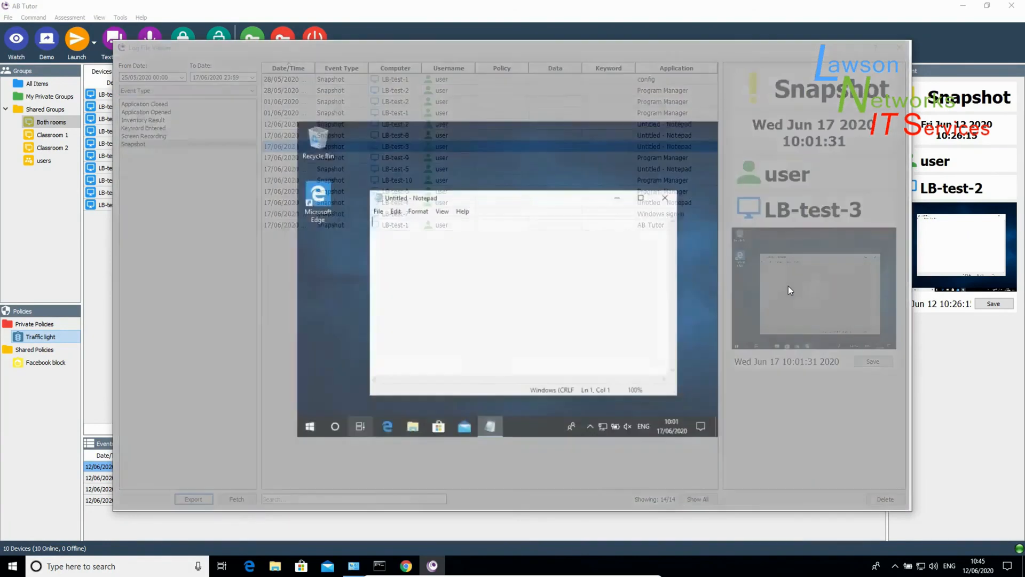
key(Escape)
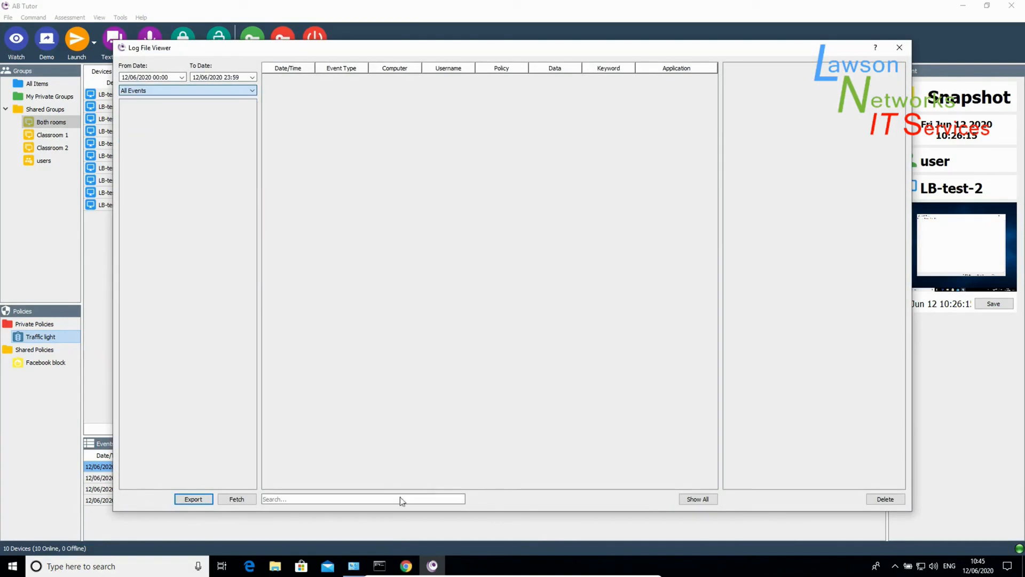
Step: Switch to the AB Tutor Server Administration dashboard in Chrome
click(405, 566)
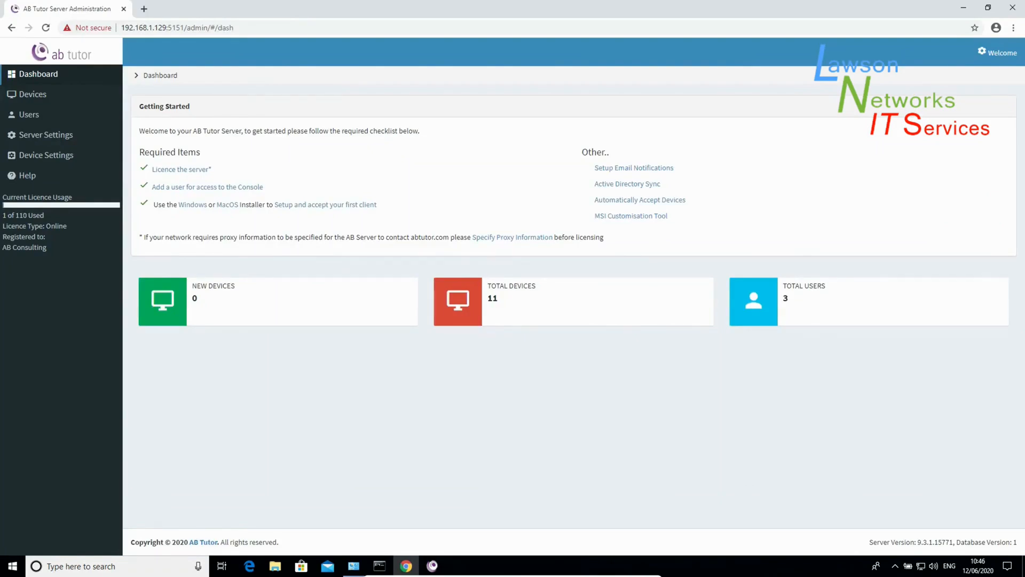
Step: View the authenticated devices list, and open the third user account's details to review its login options and console roles
click(37, 95)
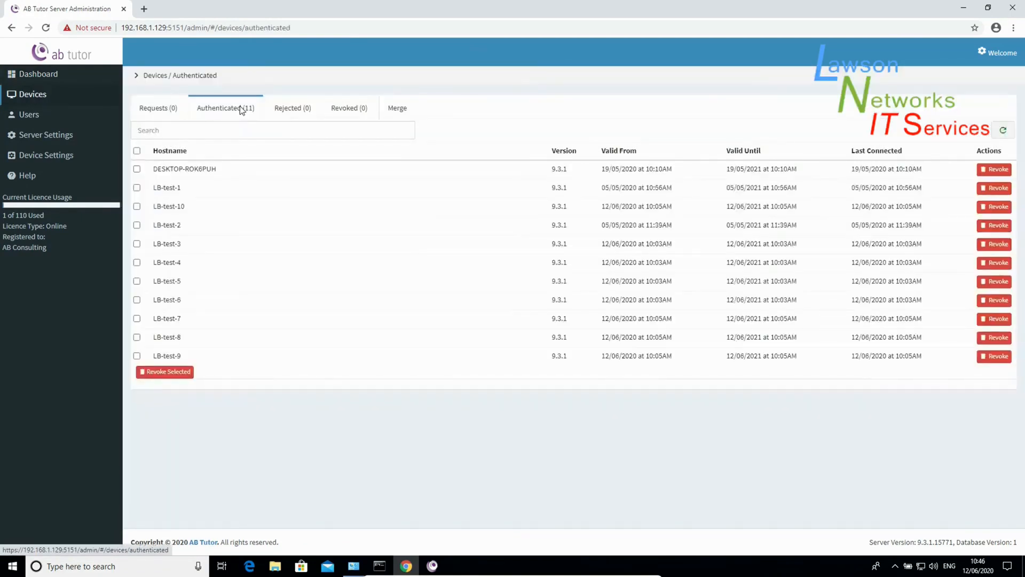
click(29, 114)
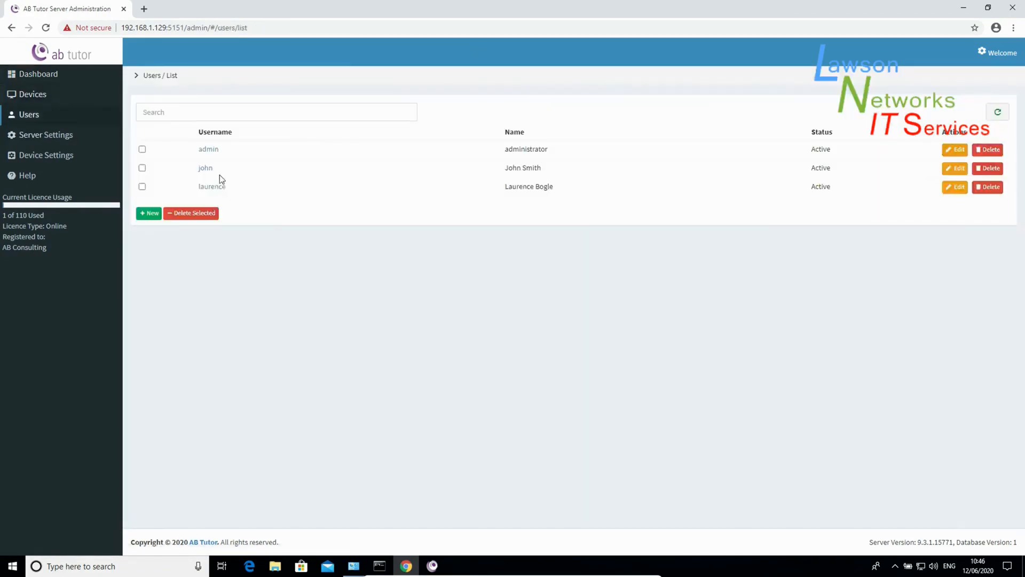
click(220, 187)
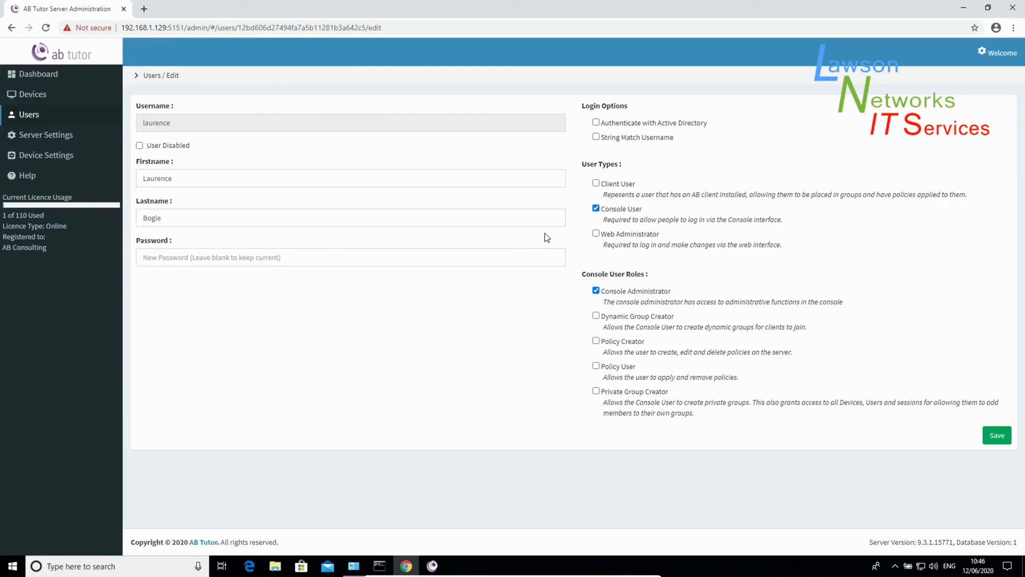
Step: Review the server's email notification settings, the form for creating an Active Directory sync, and the archive settings
click(46, 135)
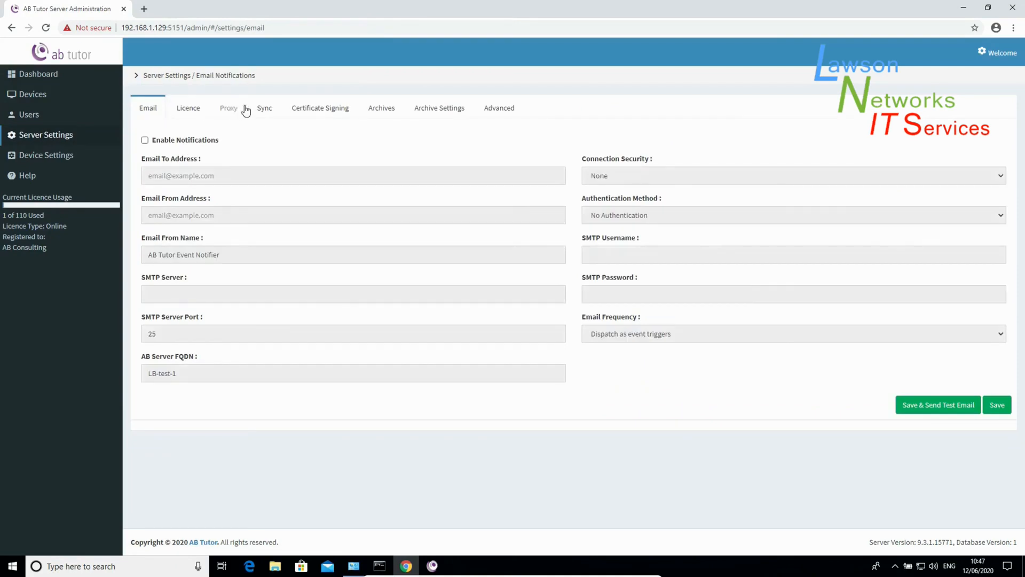
click(263, 108)
click(994, 130)
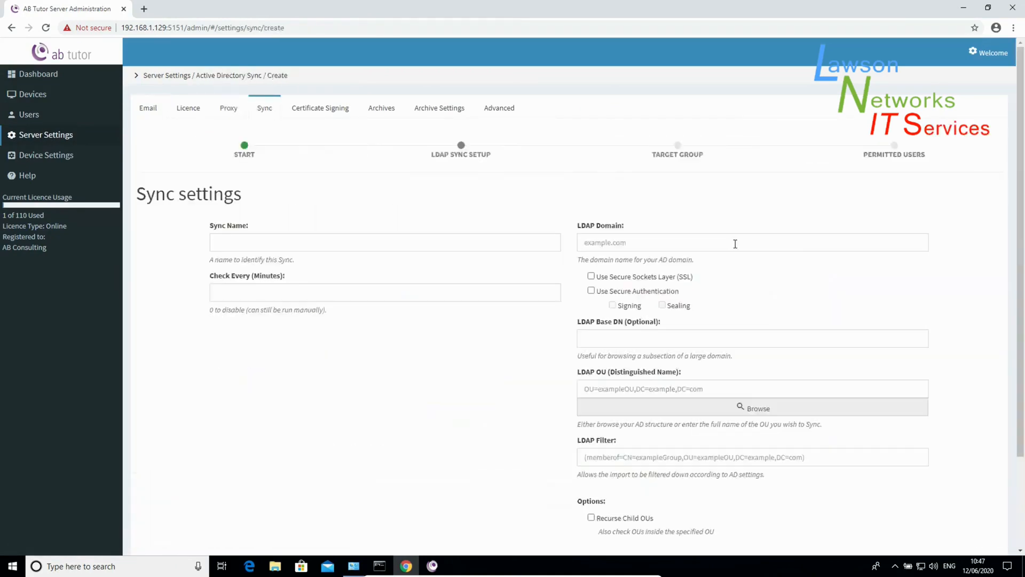
scroll(739, 235, down, 1)
scroll(739, 232, up, 1)
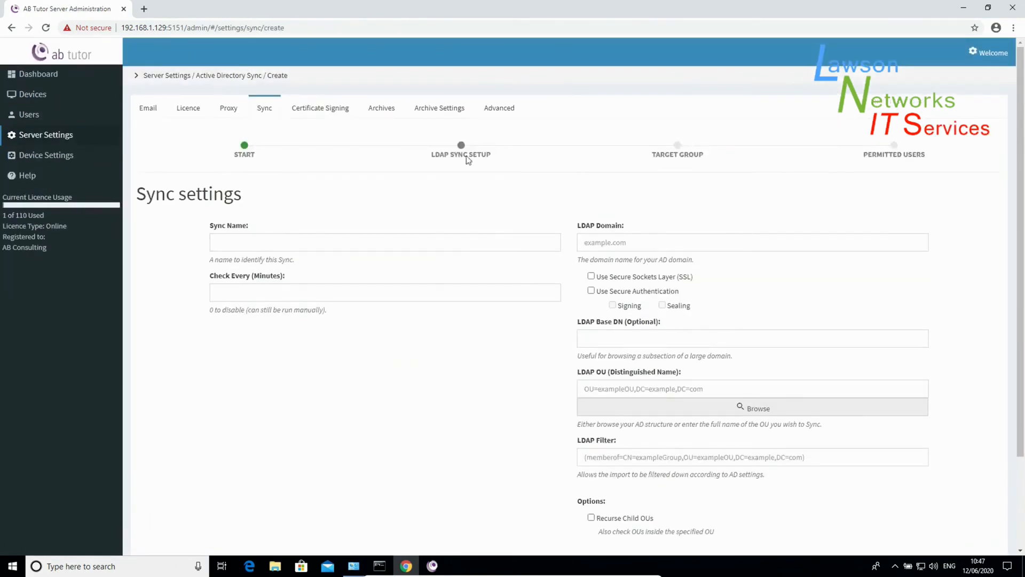
click(425, 107)
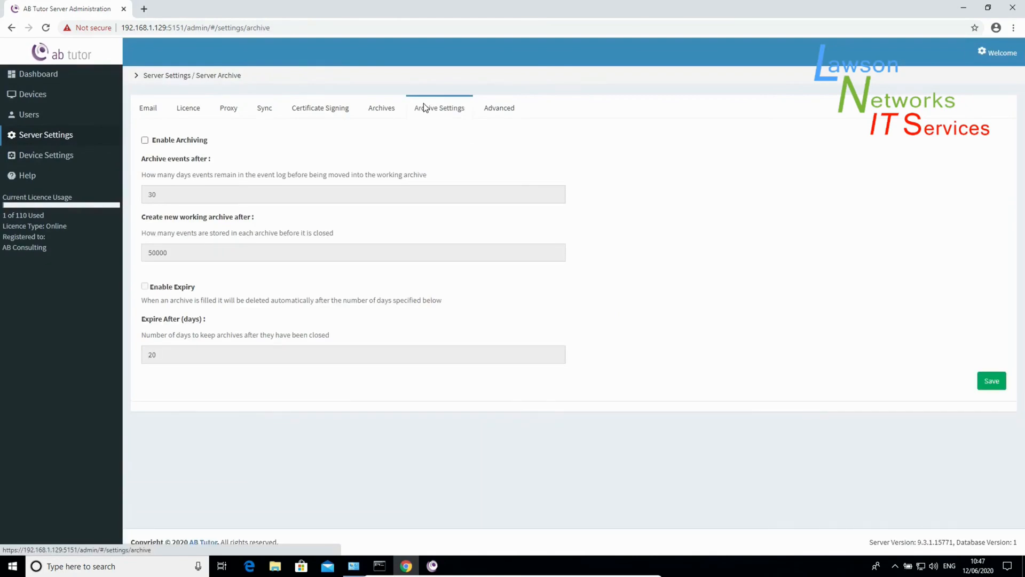
Step: Review the device settings for system messages and device security, and open the Admin Manual
click(46, 154)
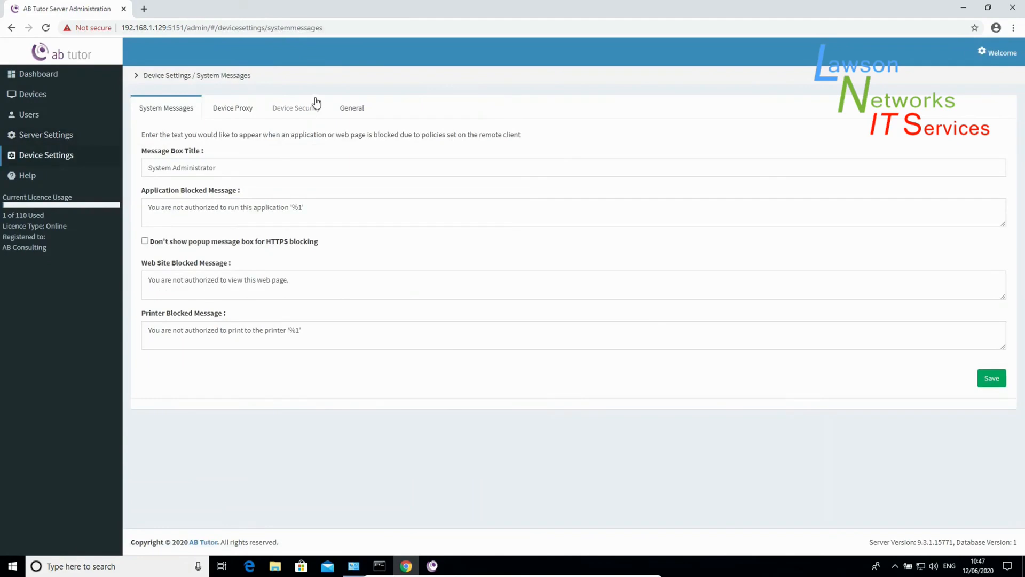
click(314, 99)
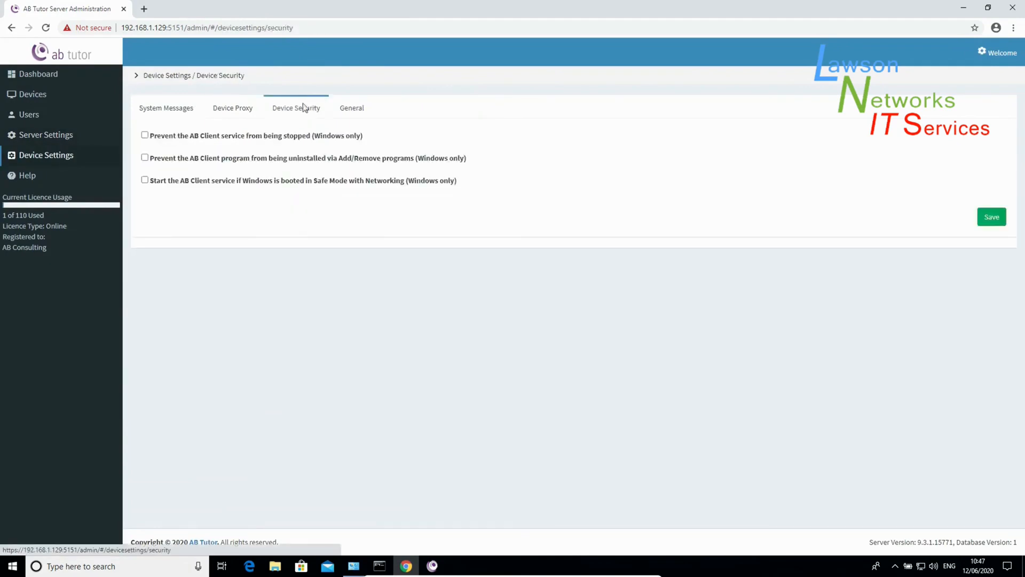
click(64, 174)
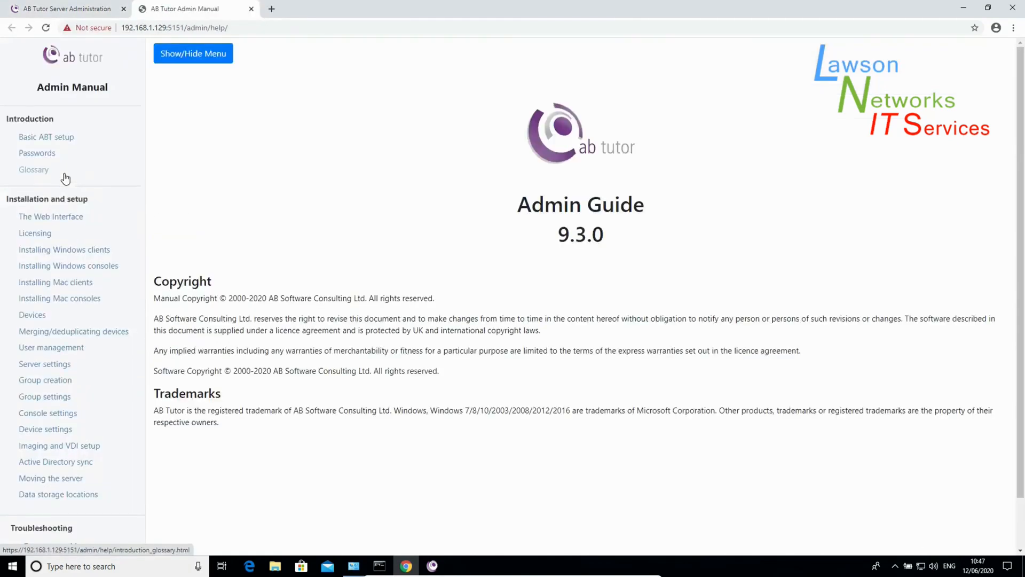